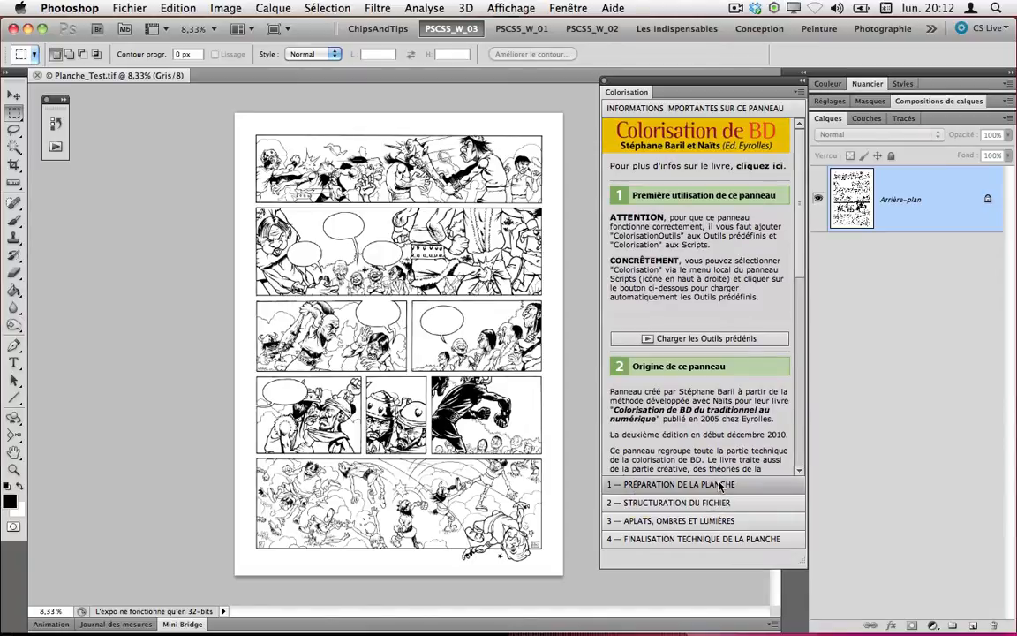
# Look through the four numbered sections of the Colorisation panel, from page preparation to technical finalisation, and return to page preparation.
pyautogui.click(721, 485)
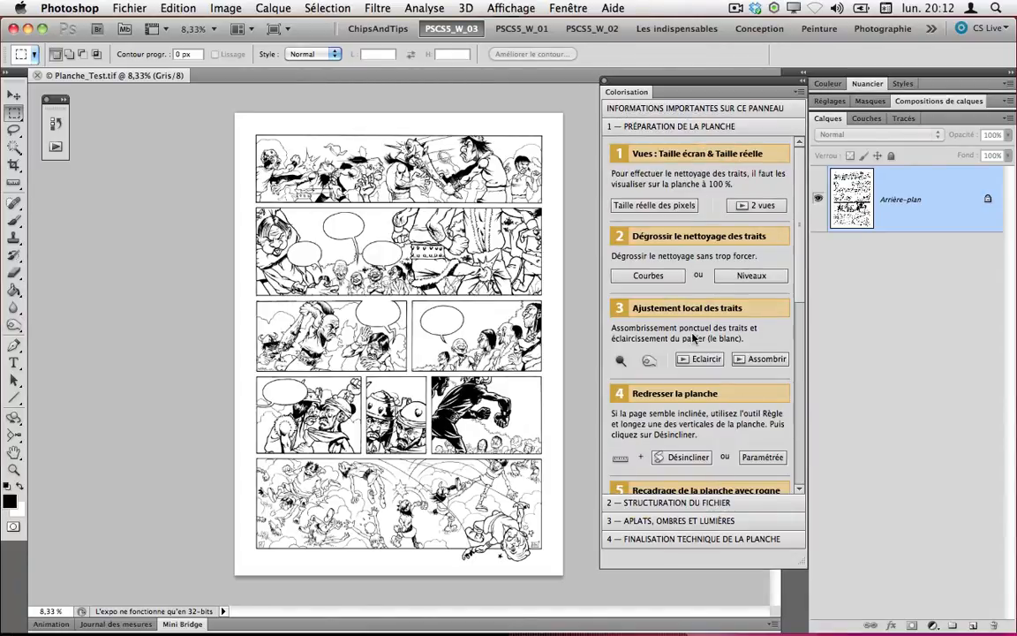
pyautogui.click(694, 502)
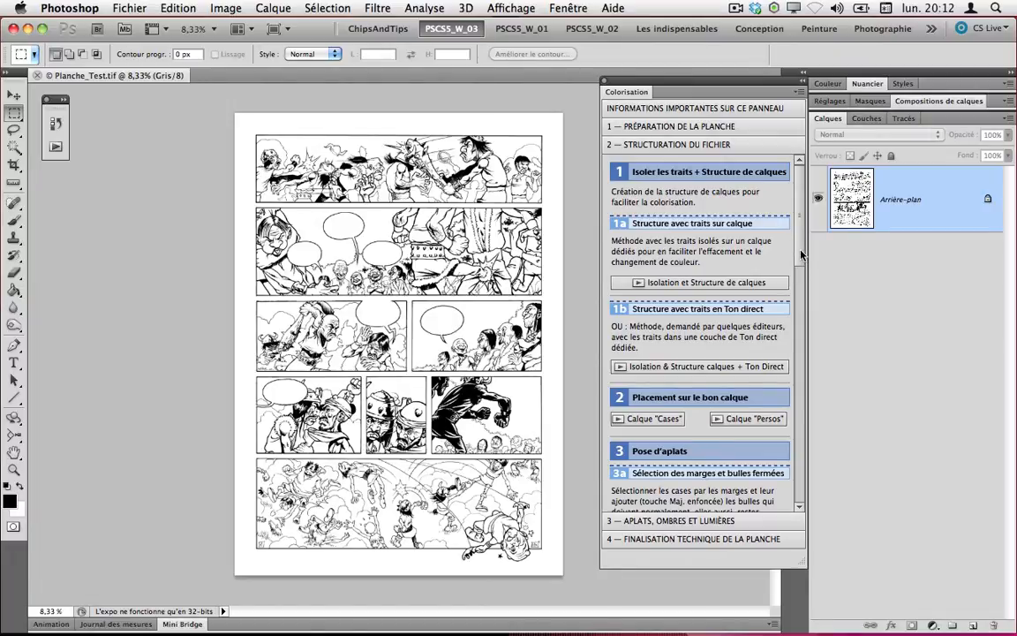
pyautogui.click(671, 519)
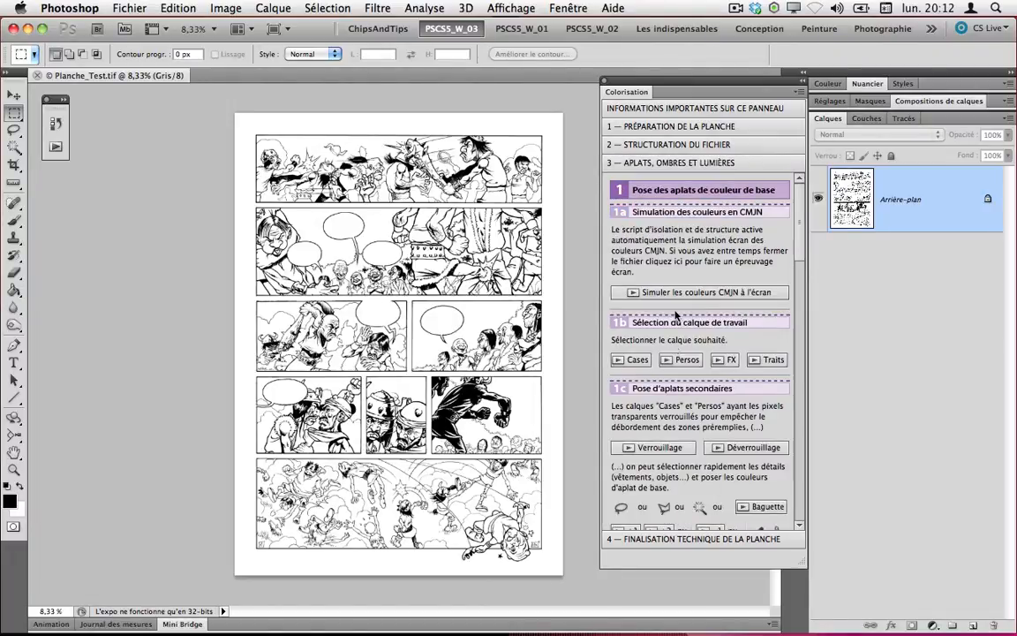
pyautogui.click(680, 538)
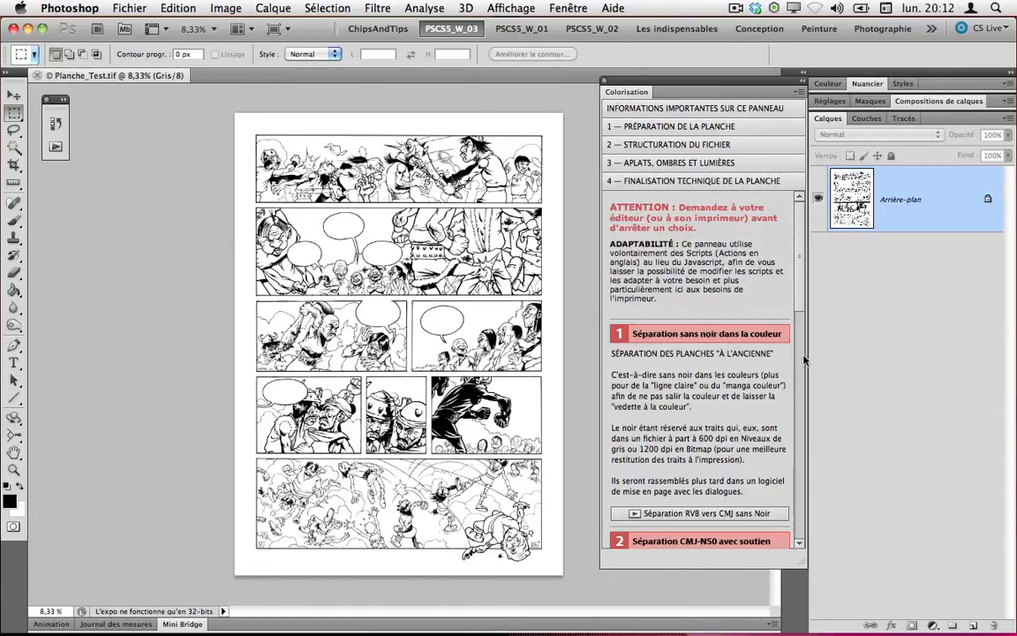
pyautogui.moveTo(801, 253); pyautogui.dragTo(795, 430)
pyautogui.scroll(-2, 714, 453)
pyautogui.scroll(15, 714, 453)
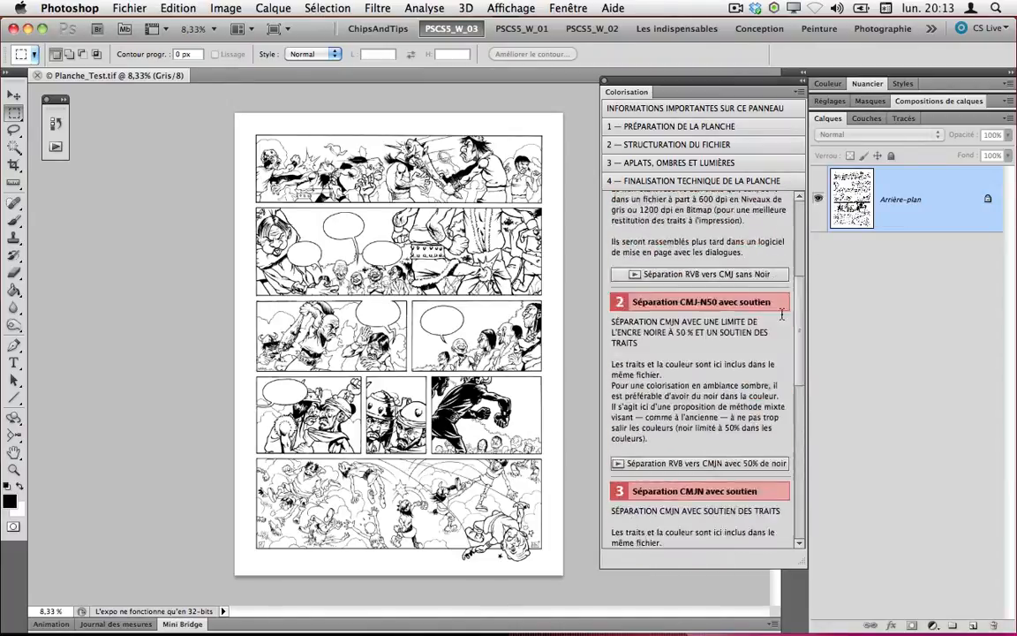
pyautogui.click(666, 128)
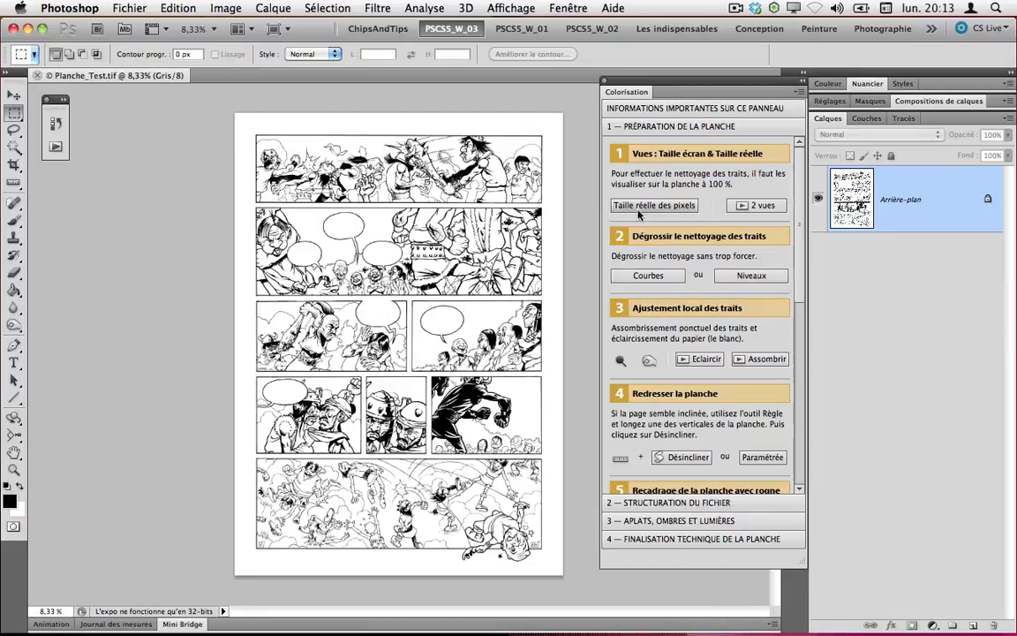
pyautogui.click(669, 279)
pyautogui.moveTo(673, 264); pyautogui.dragTo(669, 256)
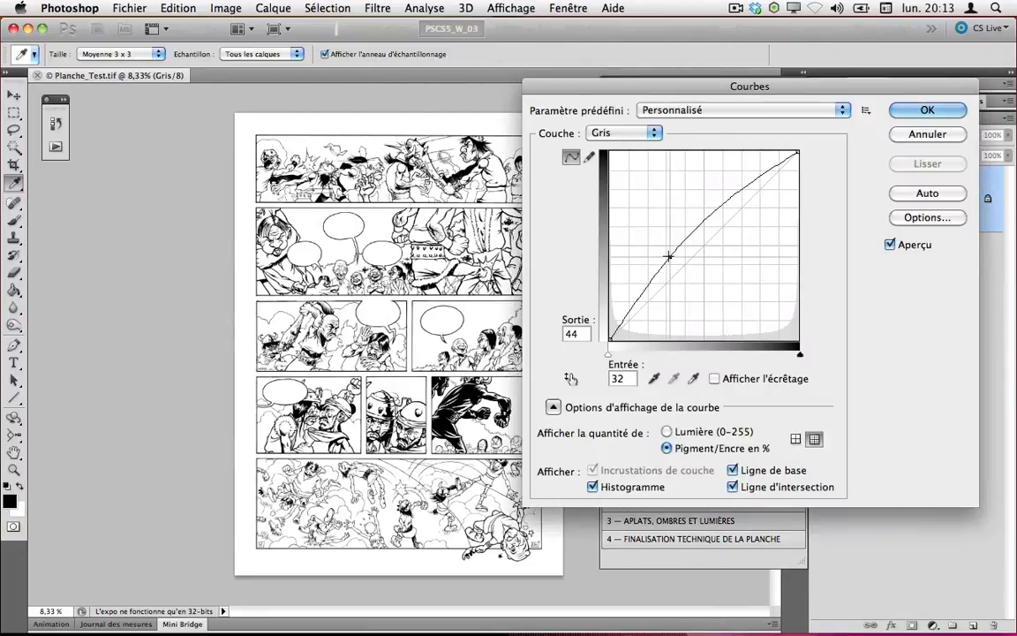
pyautogui.moveTo(749, 185)
pyautogui.mouseDown()
pyautogui.moveTo(748, 177)
pyautogui.moveTo(755, 189)
pyautogui.mouseUp()
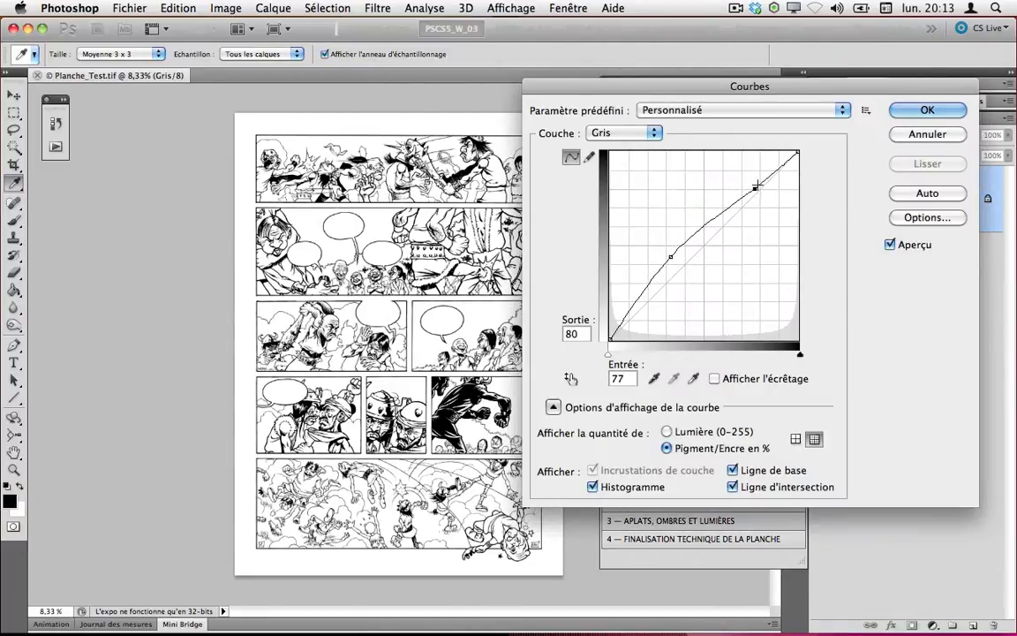
pyautogui.click(909, 132)
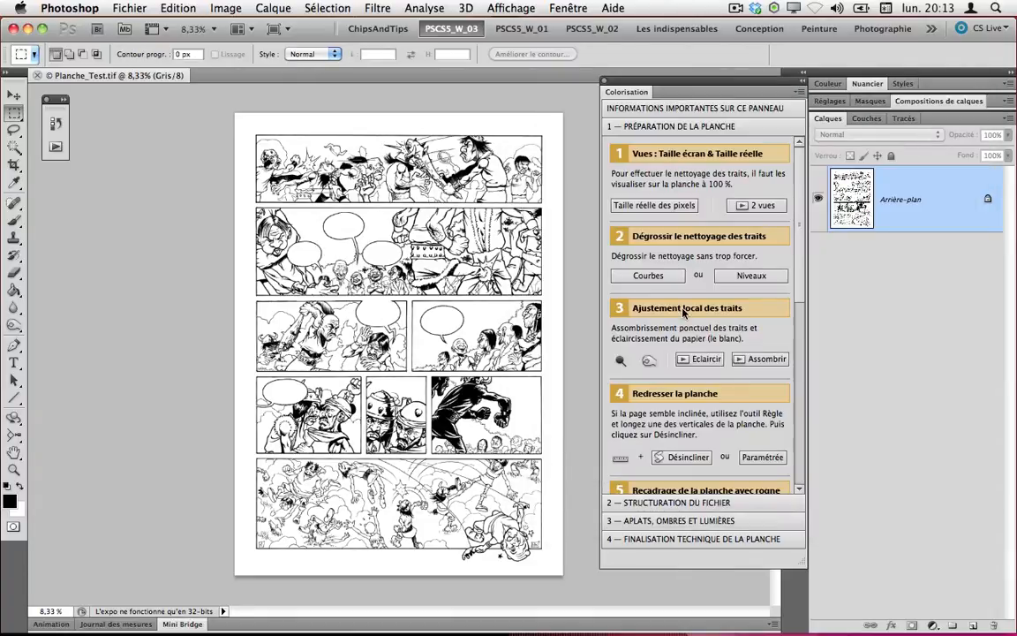
# Lighten the paper around the upper edge of the dark-haired character's hair with the Dodge tool, at actual pixel size.
pyautogui.click(654, 206)
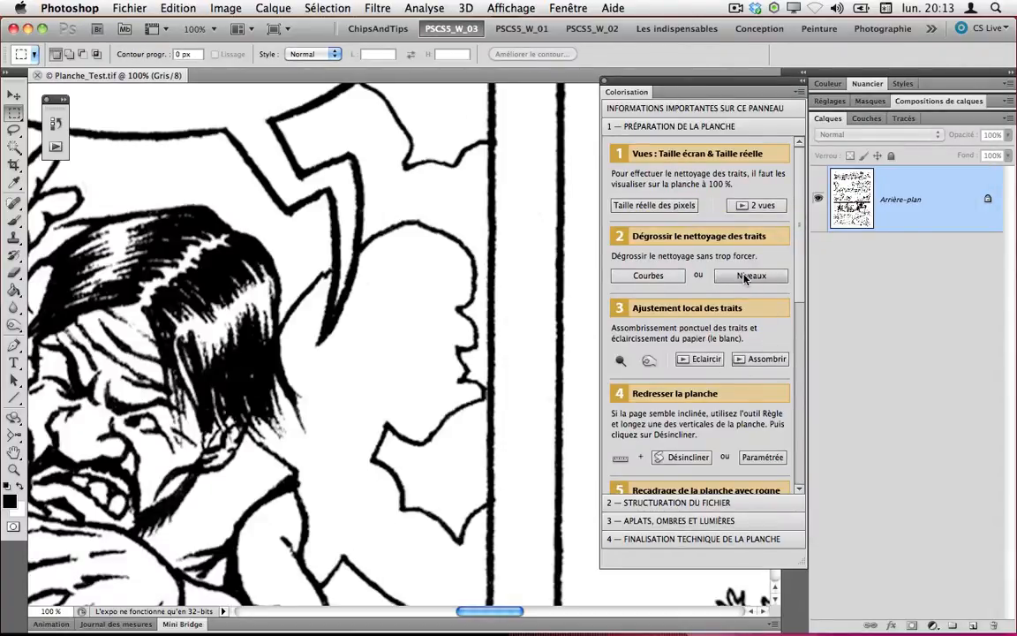
pyautogui.click(622, 361)
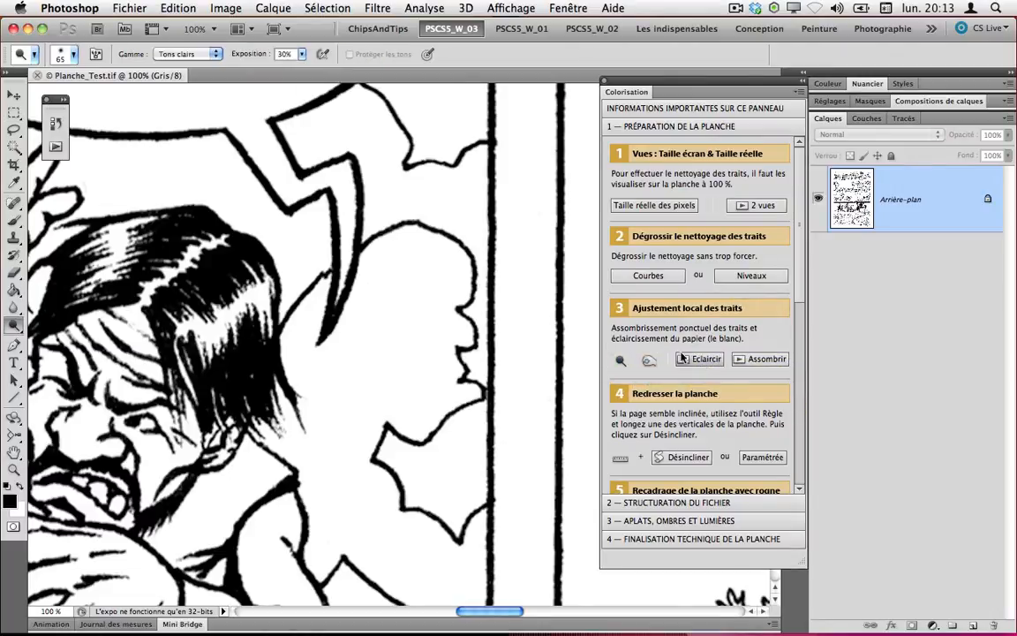
pyautogui.moveTo(79, 177); pyautogui.dragTo(97, 206)
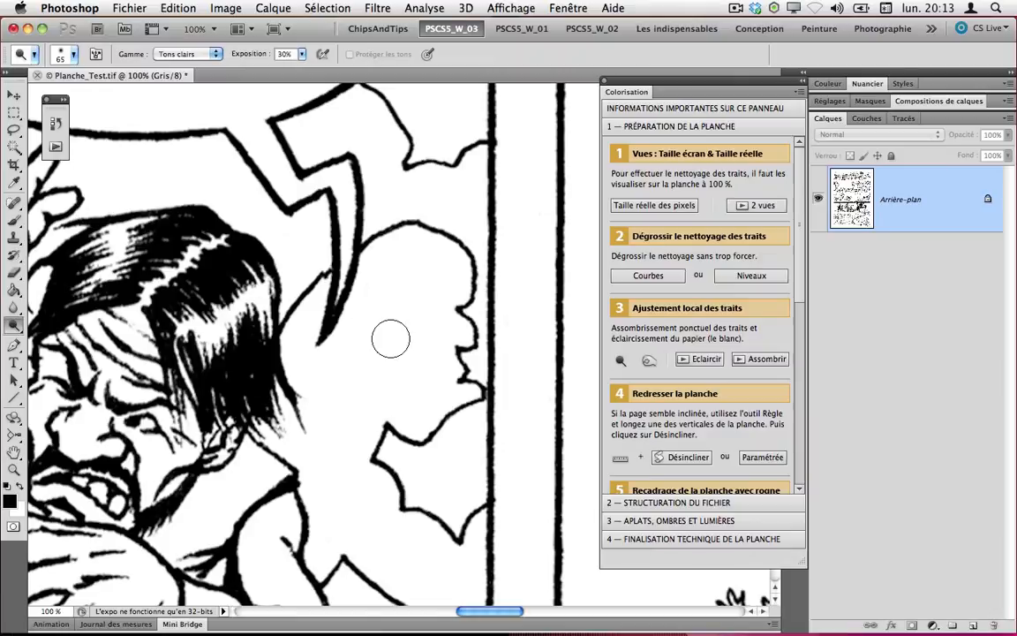
# Straighten the page by measuring along the left edge of the comic frames with the Ruler and applying the arbitrary rotation.
pyautogui.press('super+0')
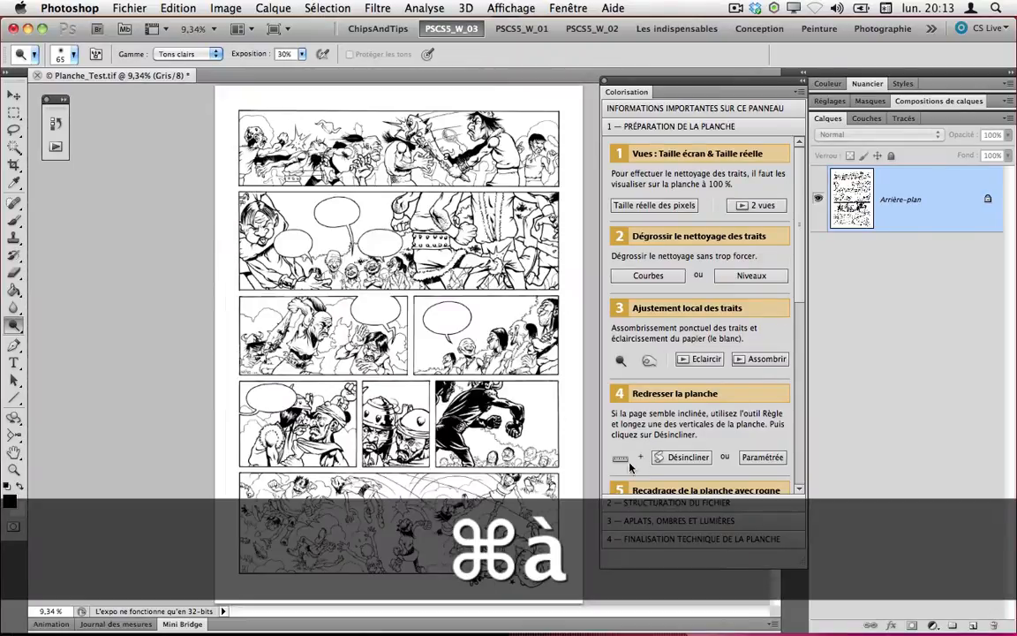
pyautogui.click(621, 458)
pyautogui.moveTo(236, 115); pyautogui.dragTo(244, 573)
pyautogui.click(761, 458)
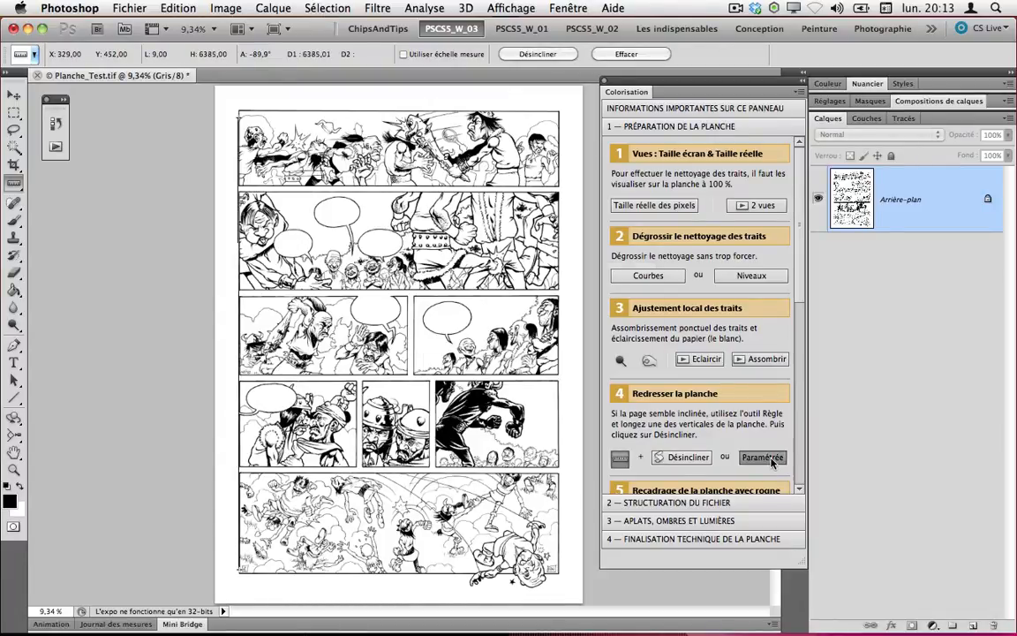
pyautogui.click(604, 293)
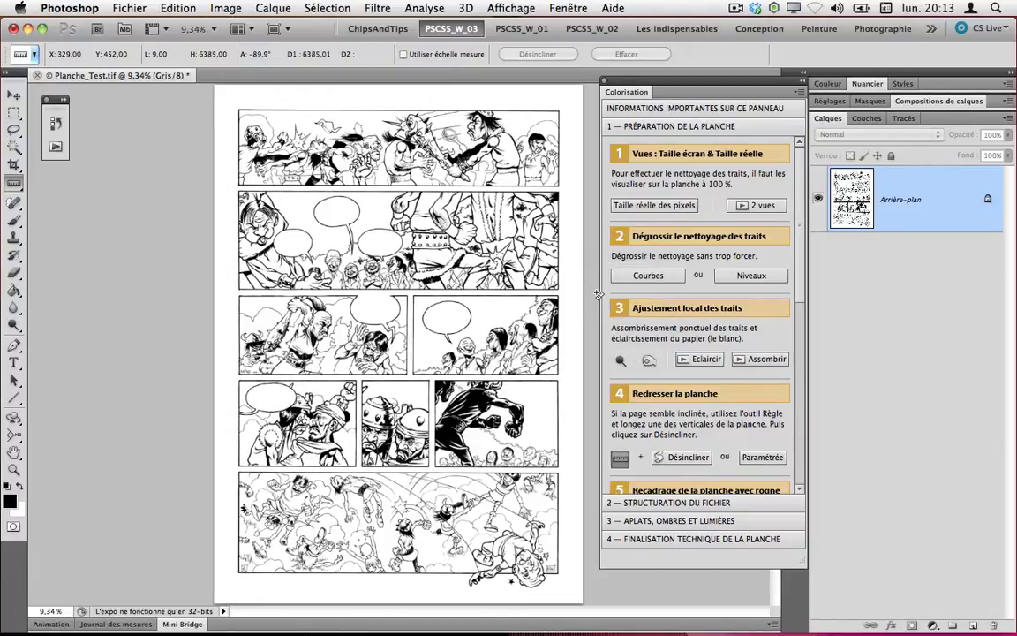
# Crop the whole page to 21 x 30 cm at 600 pixels per inch and add a 5 mm bleed around it.
pyautogui.scroll(-3, 794, 331)
pyautogui.scroll(-9, 793, 332)
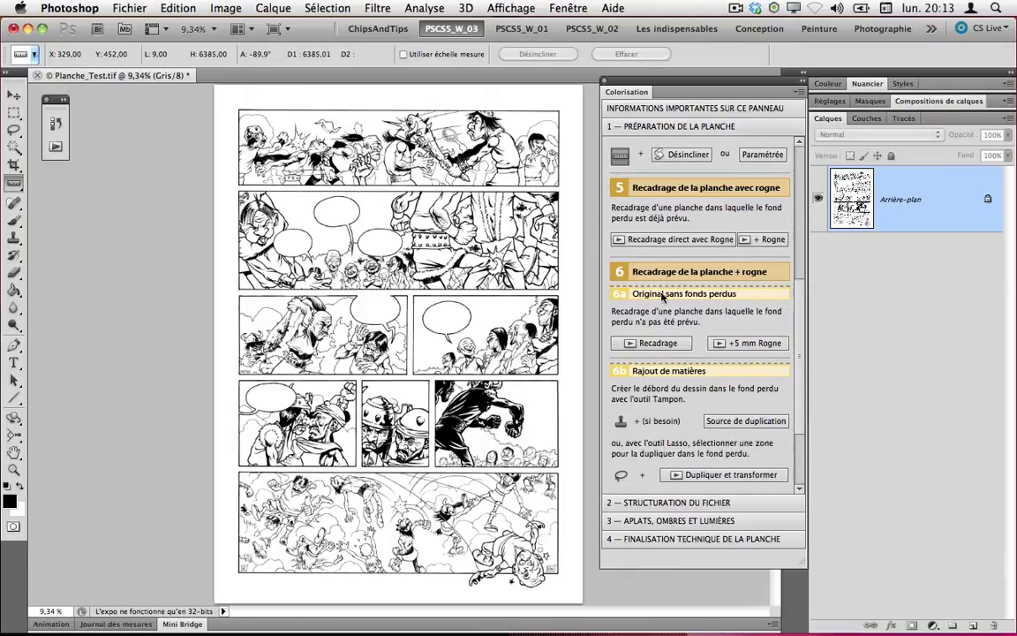
pyautogui.moveTo(645, 246)
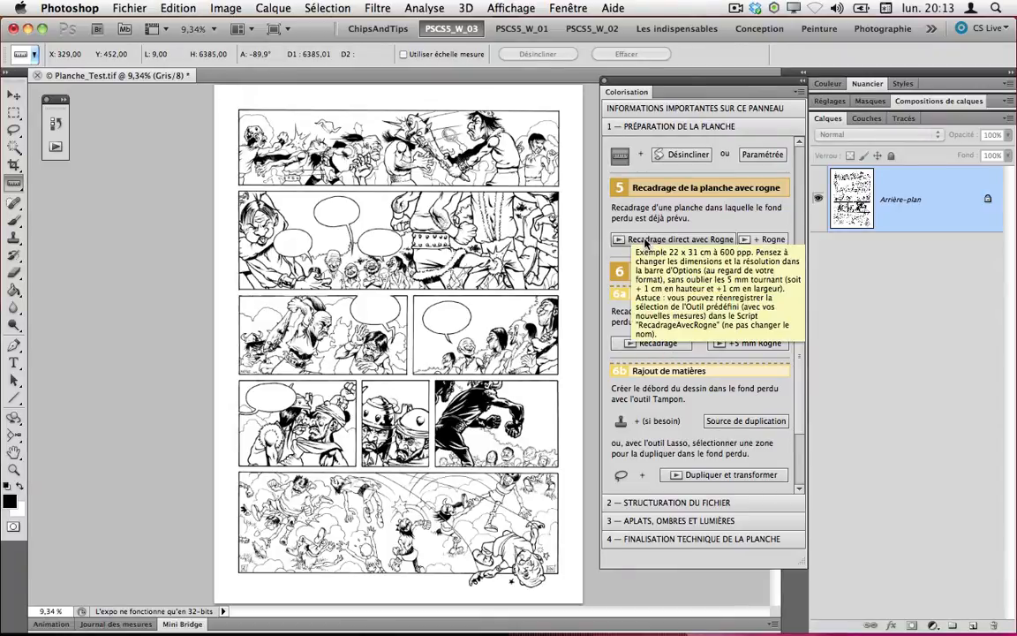
pyautogui.click(657, 342)
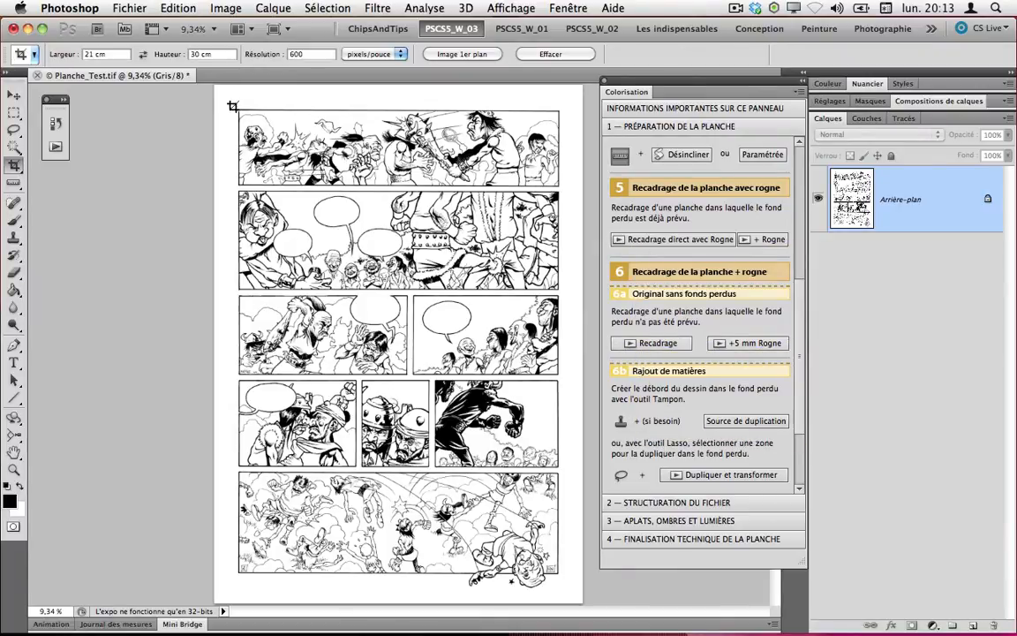
pyautogui.moveTo(215, 85); pyautogui.dragTo(579, 603)
pyautogui.press('Right')
pyautogui.press('Right')
pyautogui.press('Right')
pyautogui.press('Right')
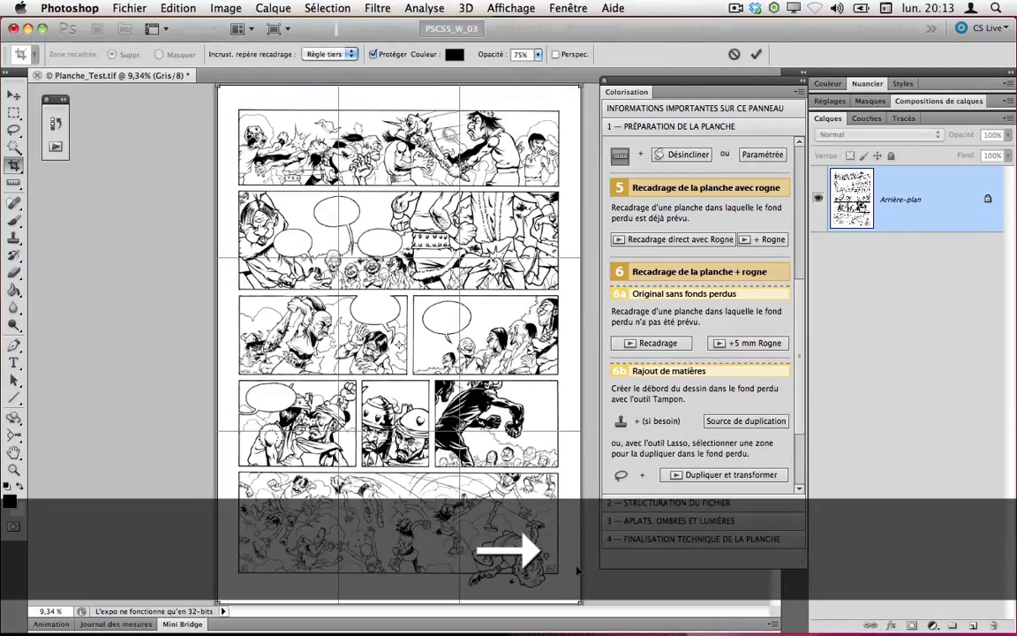
pyautogui.press('Return')
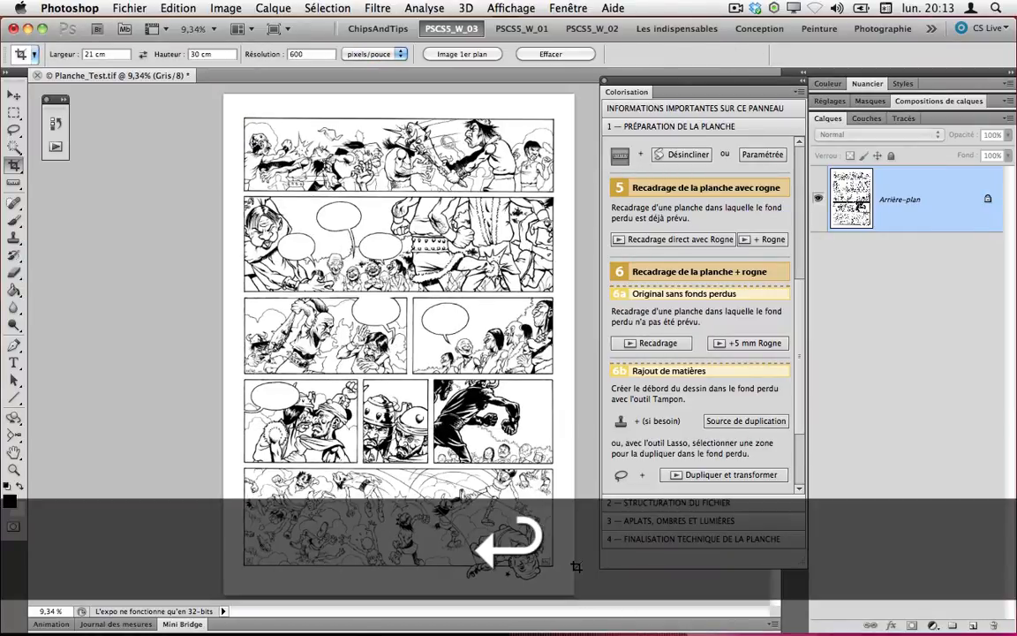
pyautogui.click(730, 347)
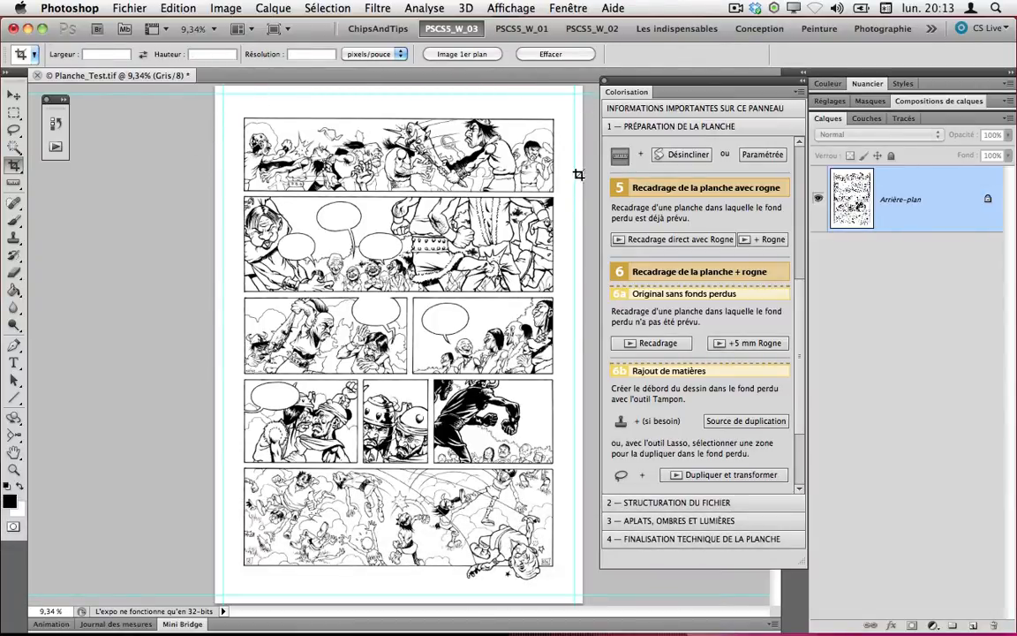
# Isolate the line art on its own layer with the colouring layer structure, and check the resulting channels.
pyautogui.scroll(-3, 799, 374)
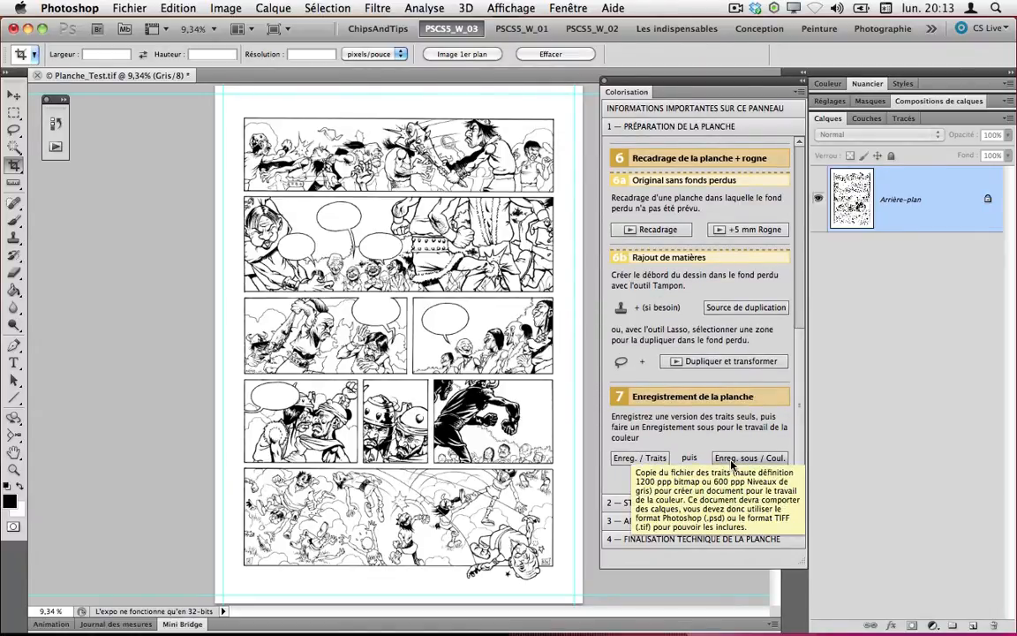
pyautogui.click(721, 501)
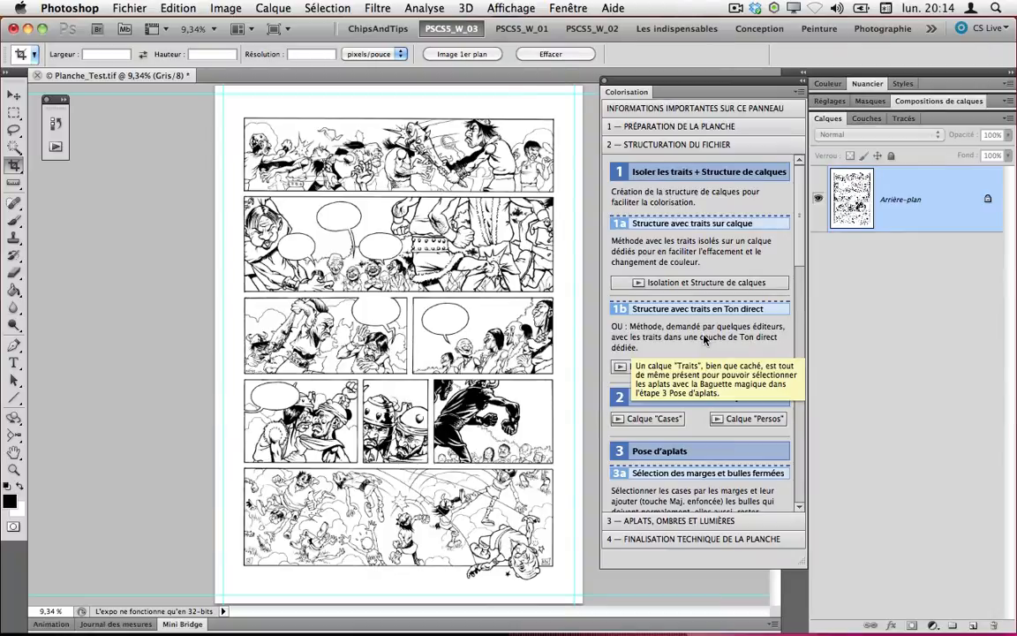
pyautogui.click(676, 282)
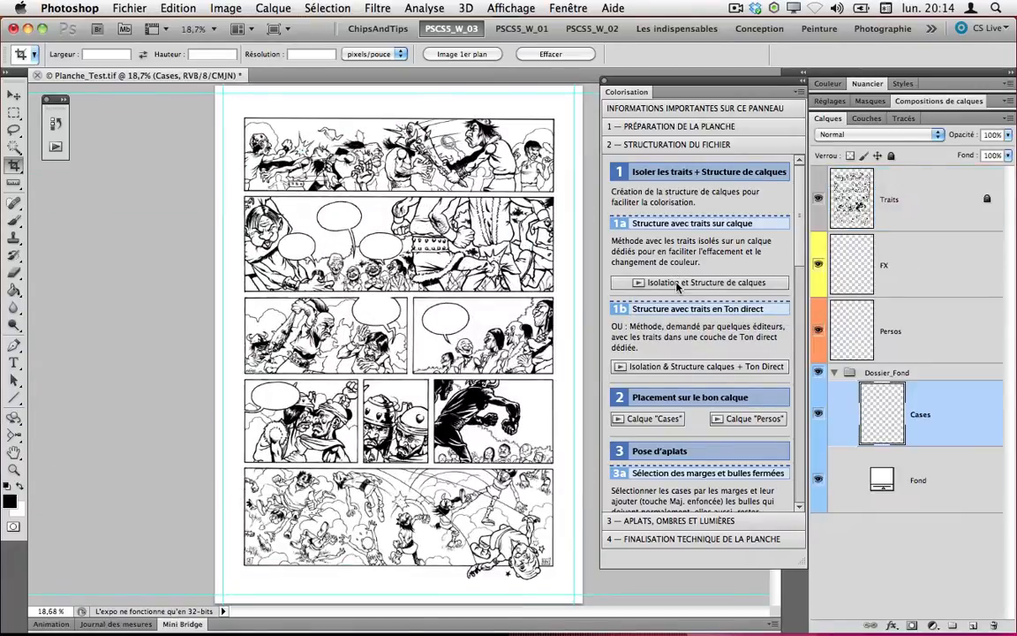
pyautogui.click(866, 121)
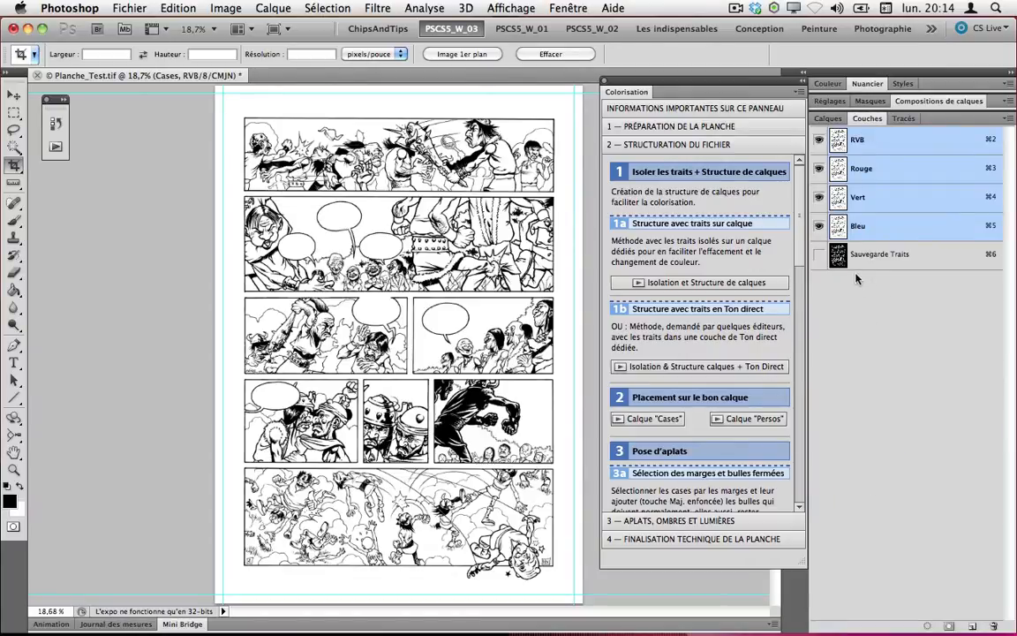
pyautogui.click(826, 119)
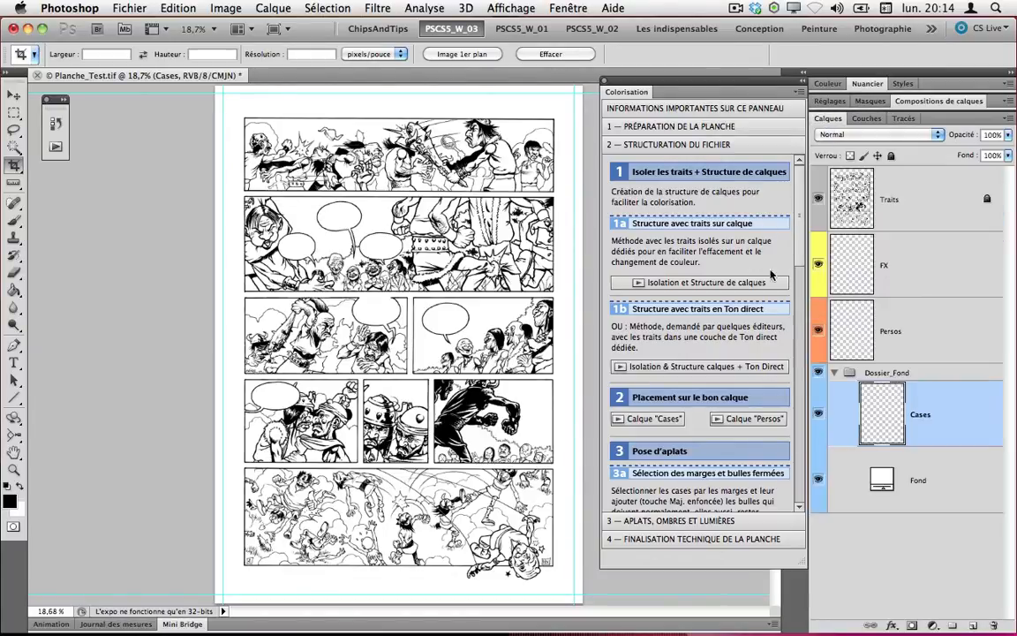
# Switch the active layer back and forth between Persos and Cases, ending on Cases.
pyautogui.moveTo(796, 243); pyautogui.dragTo(794, 287)
pyautogui.scroll(-2, 700, 257)
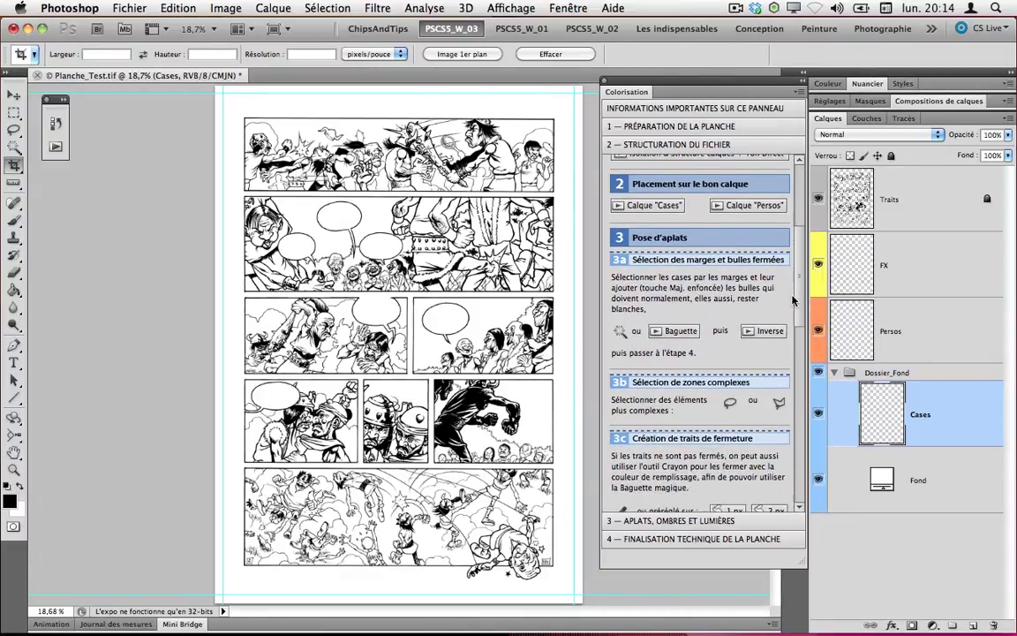
pyautogui.click(755, 233)
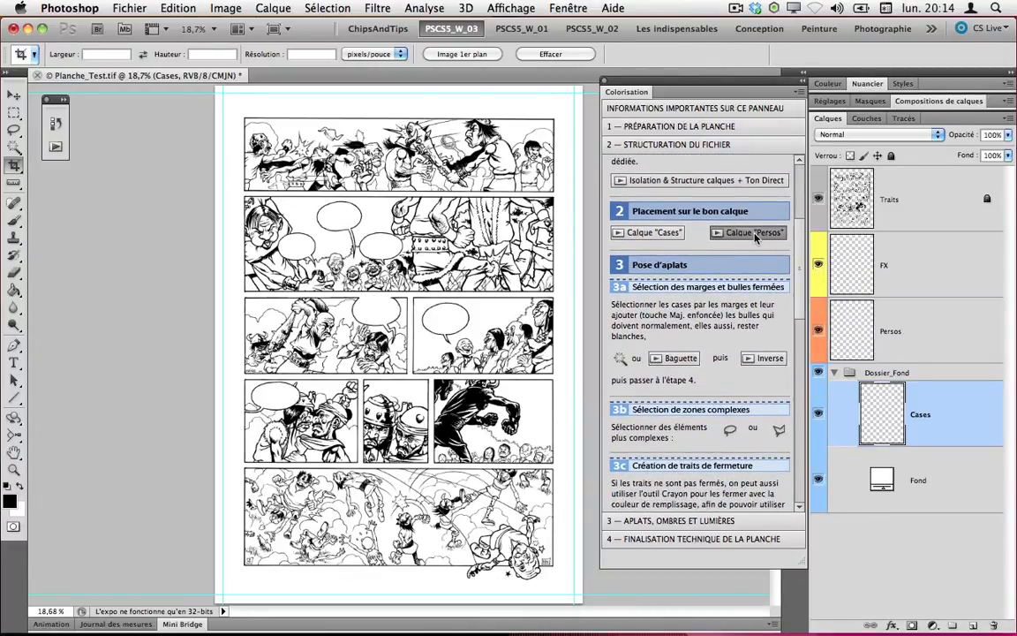
pyautogui.click(656, 233)
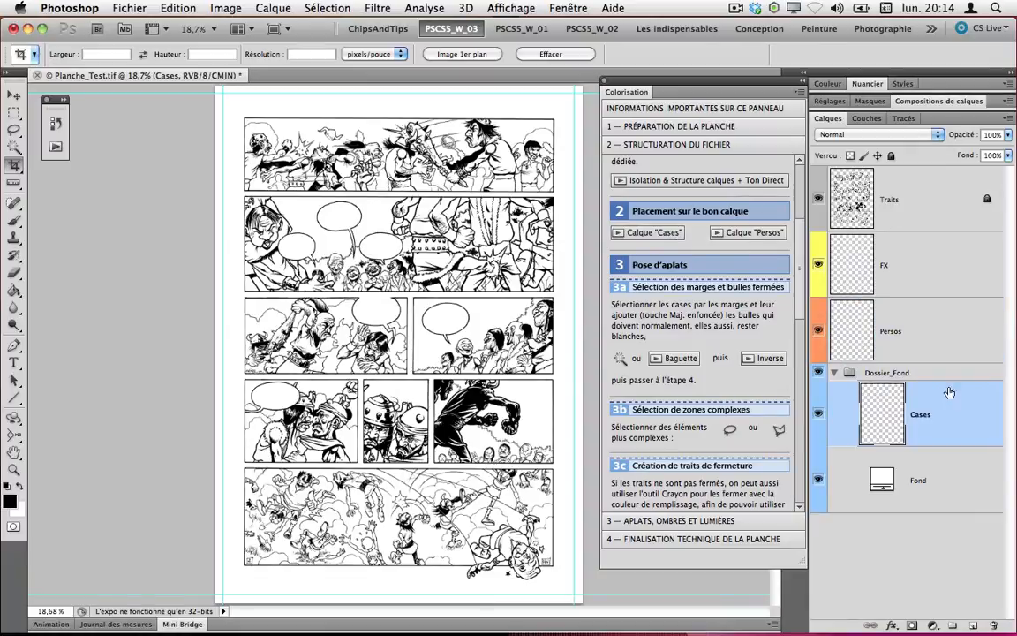
pyautogui.click(719, 234)
pyautogui.click(617, 233)
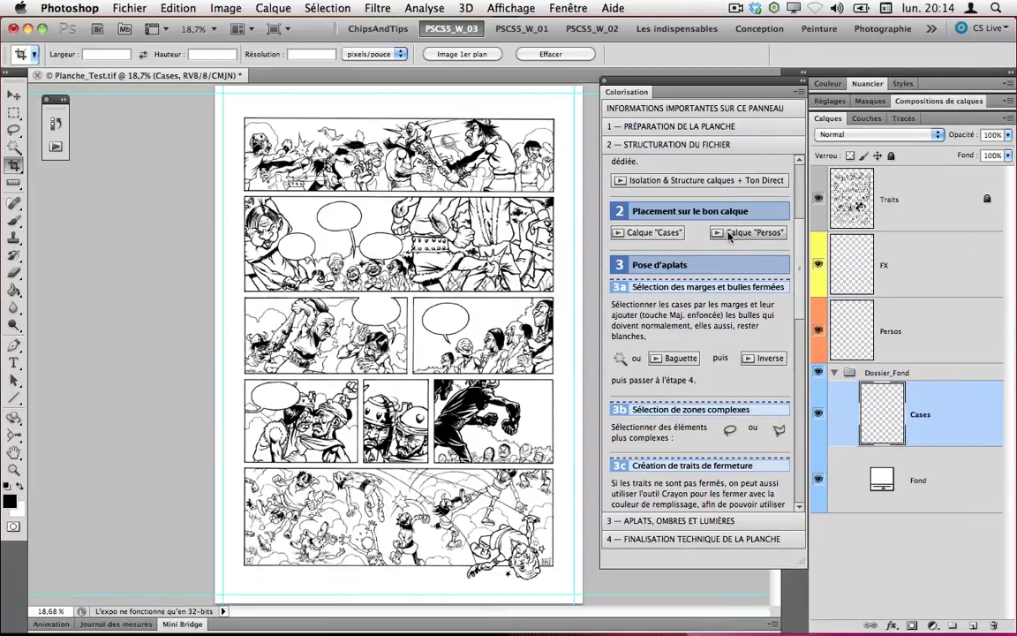
pyautogui.click(729, 234)
pyautogui.click(653, 234)
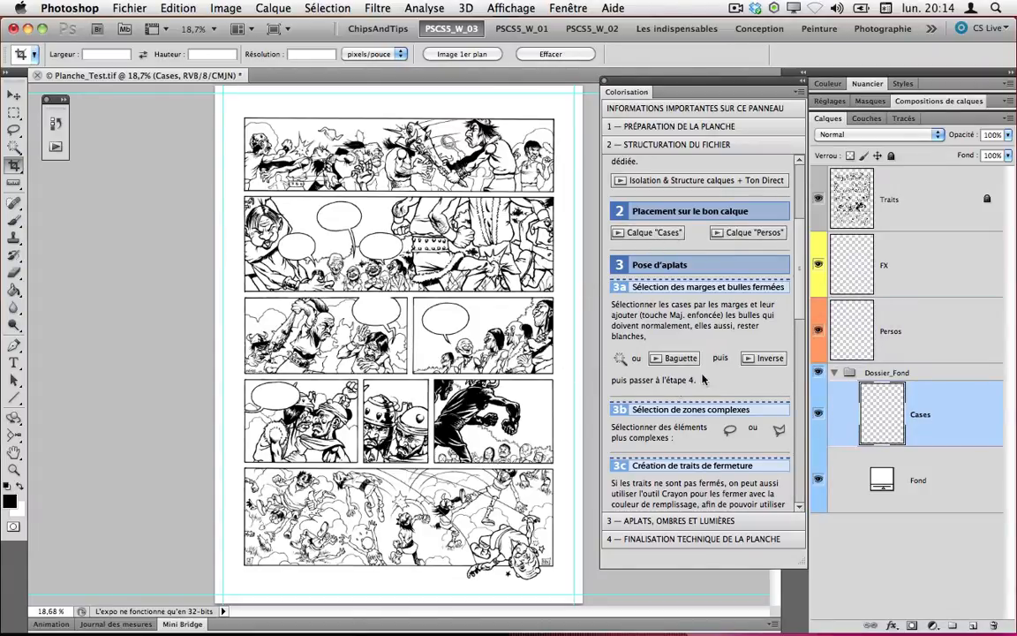
# Select the page margins and the six speech bubbles with the Magic Wand, and invert the selection to target the frames.
pyautogui.click(676, 357)
pyautogui.click(231, 381)
pyautogui.keyDown('shift'); pyautogui.click(275, 396); pyautogui.keyUp('shift')
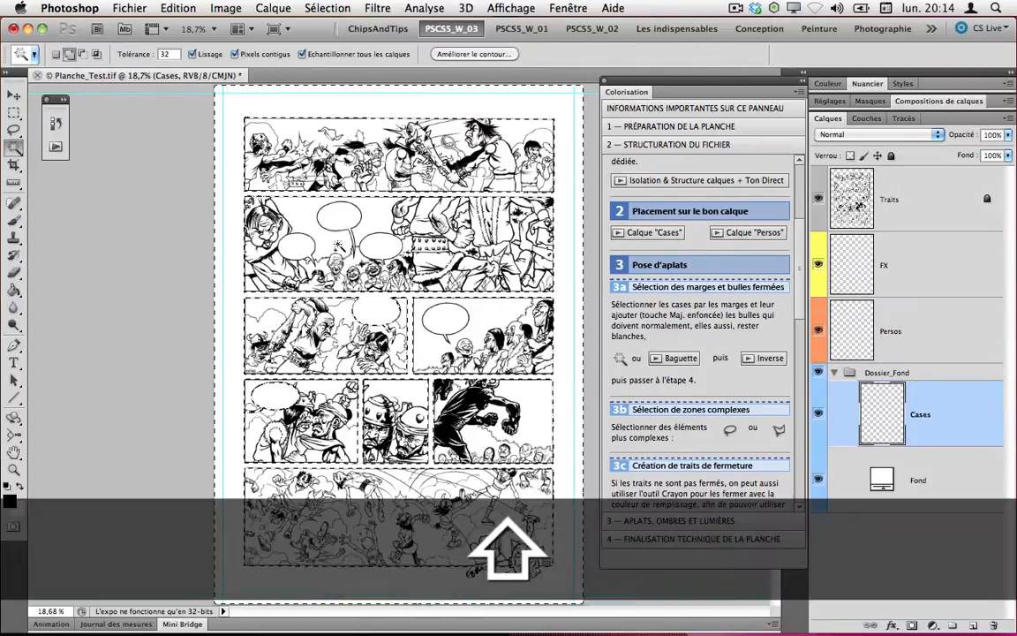
pyautogui.keyDown('shift'); pyautogui.click(374, 312); pyautogui.keyUp('shift')
pyautogui.keyDown('shift'); pyautogui.click(331, 218); pyautogui.keyUp('shift')
pyautogui.keyDown('shift'); pyautogui.click(375, 244); pyautogui.keyUp('shift')
pyautogui.keyDown('shift'); pyautogui.click(303, 255); pyautogui.keyUp('shift')
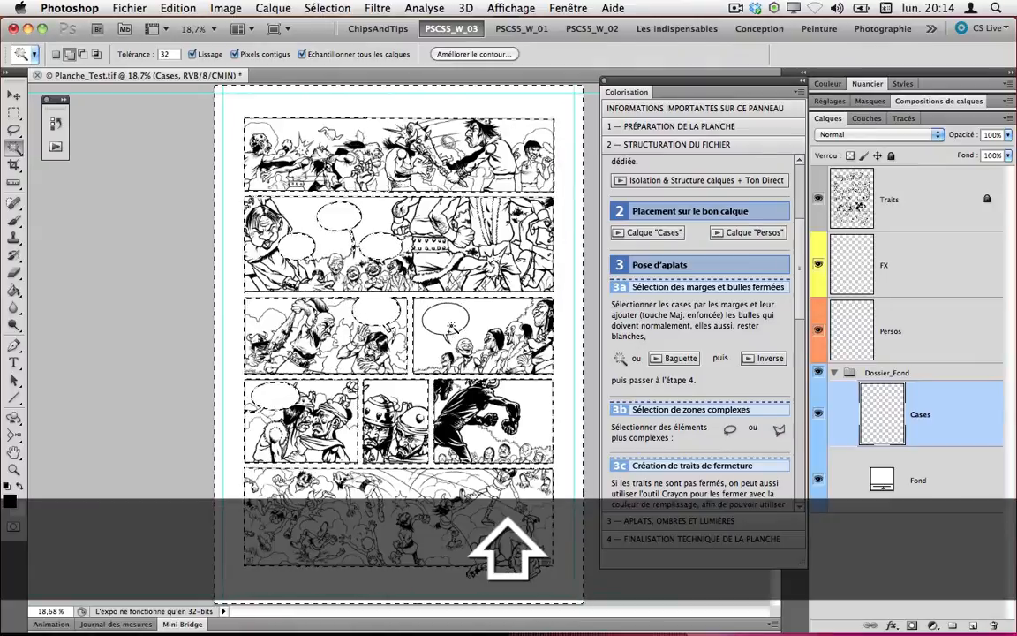
pyautogui.keyDown('shift'); pyautogui.click(447, 322); pyautogui.keyUp('shift')
pyautogui.click(755, 361)
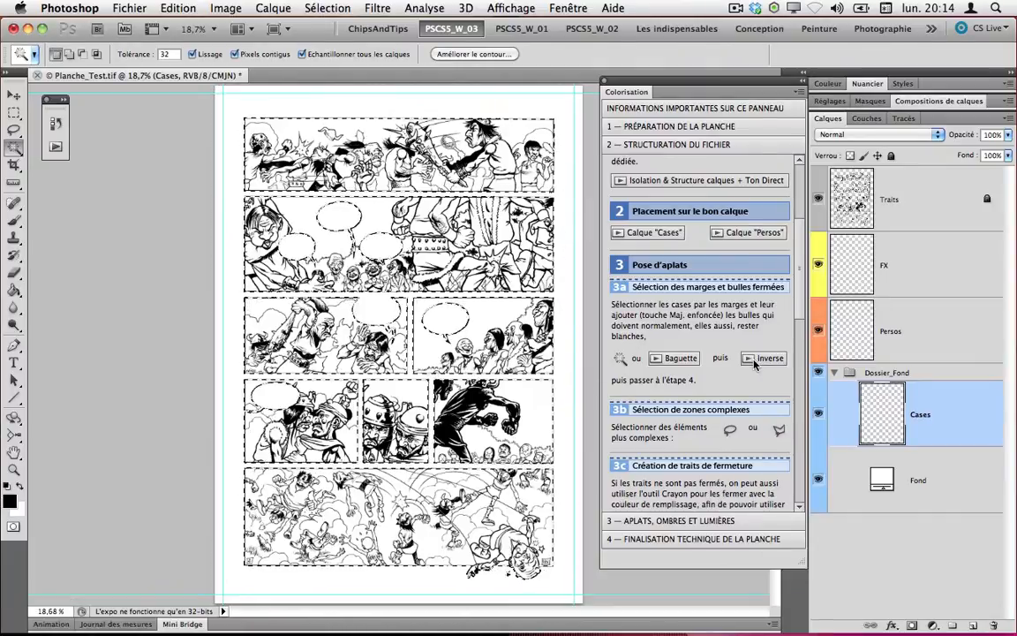
pyautogui.moveTo(801, 313); pyautogui.dragTo(801, 316)
pyautogui.scroll(-5, 801, 315)
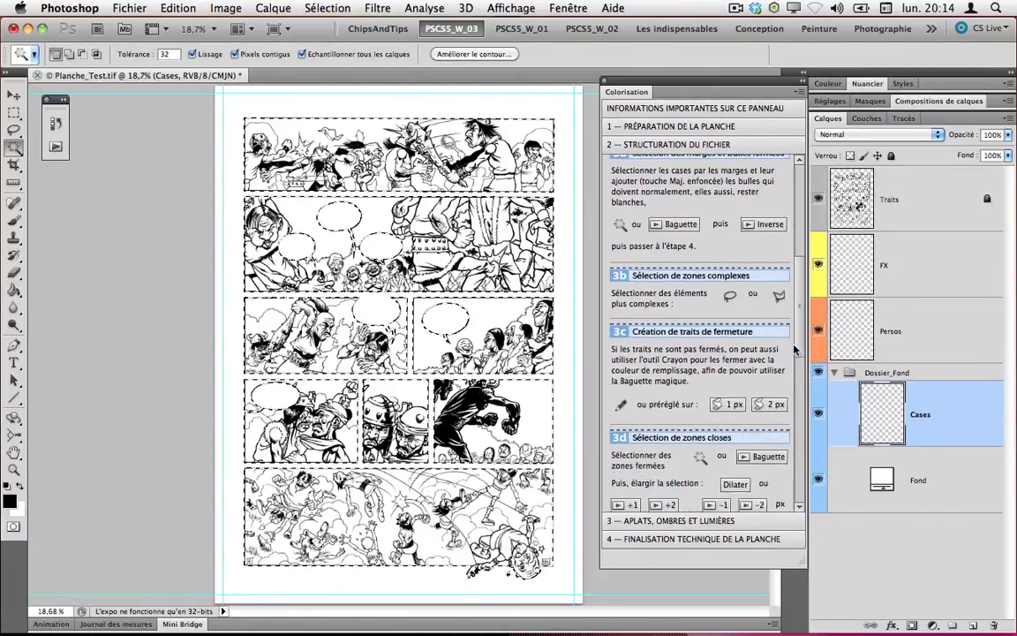
# Choose a pink-red fill colour, fill the selected frames with it on the Cases layer, and deselect.
pyautogui.scroll(-1, 777, 339)
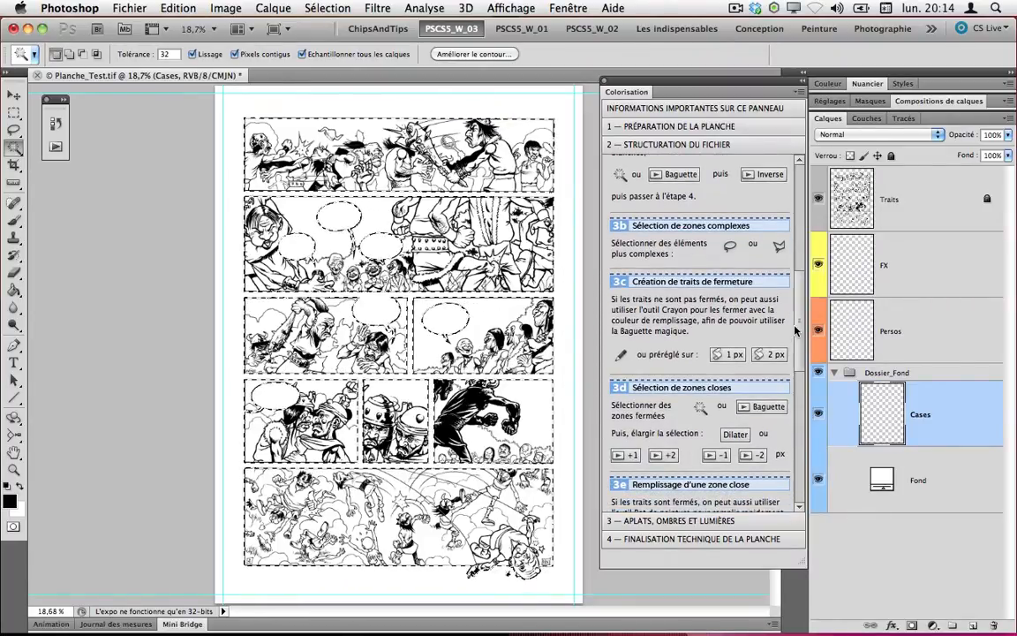
pyautogui.scroll(-9, 786, 335)
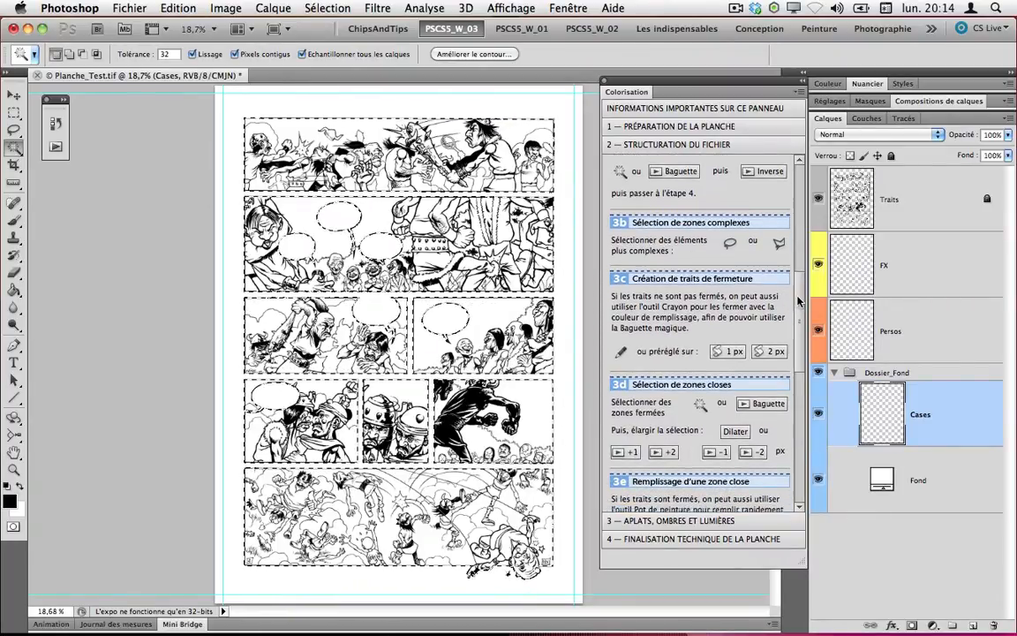
pyautogui.scroll(-1, 781, 378)
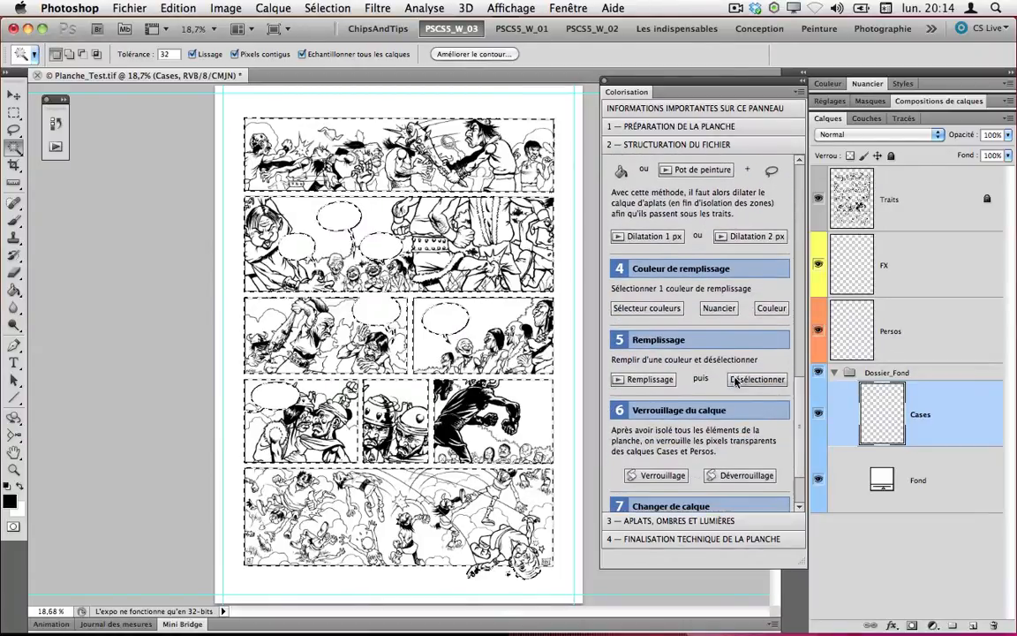
pyautogui.click(649, 374)
pyautogui.moveTo(422, 243); pyautogui.dragTo(375, 202)
pyautogui.click(678, 164)
pyautogui.click(664, 380)
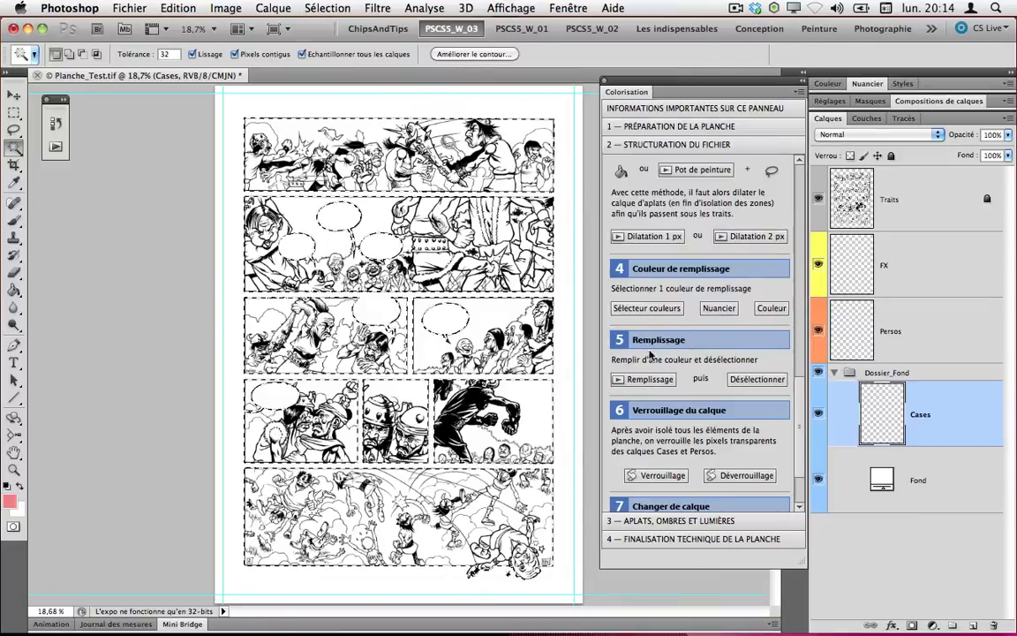
pyautogui.click(742, 380)
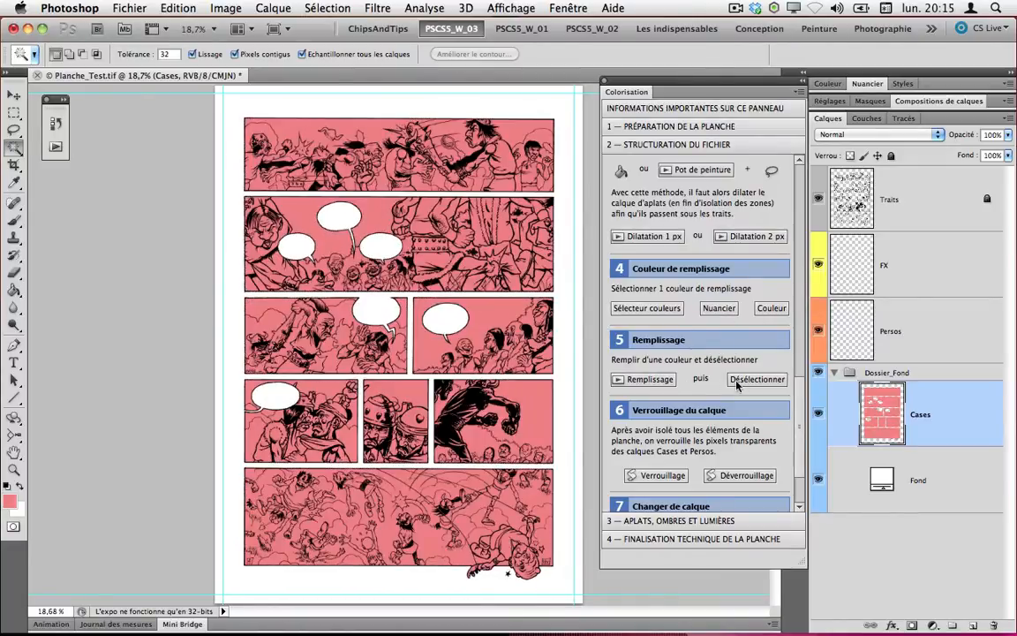
# Hide the Fond layer, lock the transparent pixels of the Cases layer, and make Persos the active layer.
pyautogui.click(818, 483)
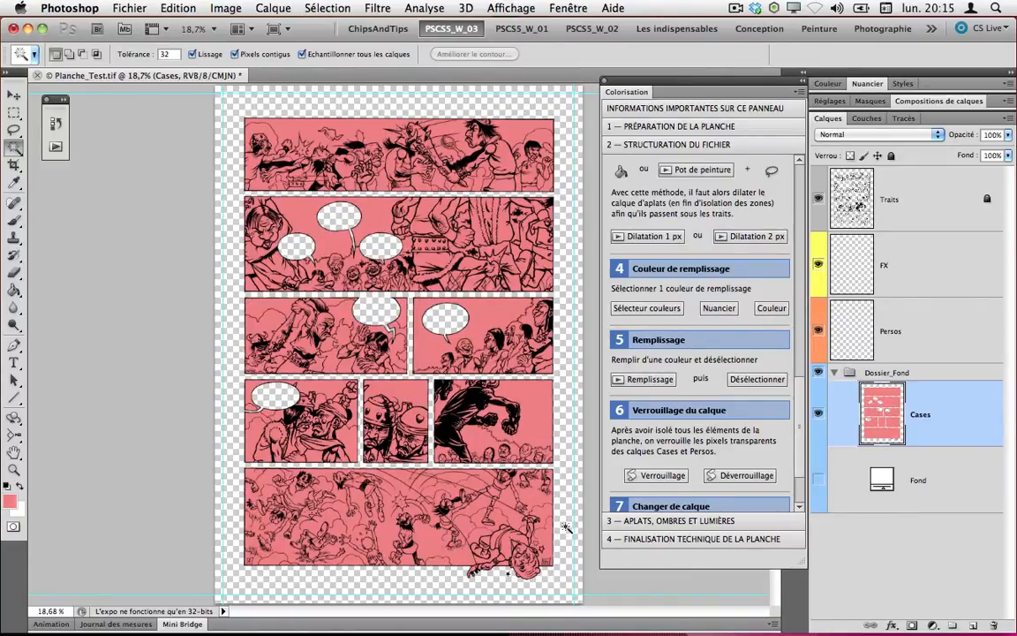
pyautogui.click(656, 475)
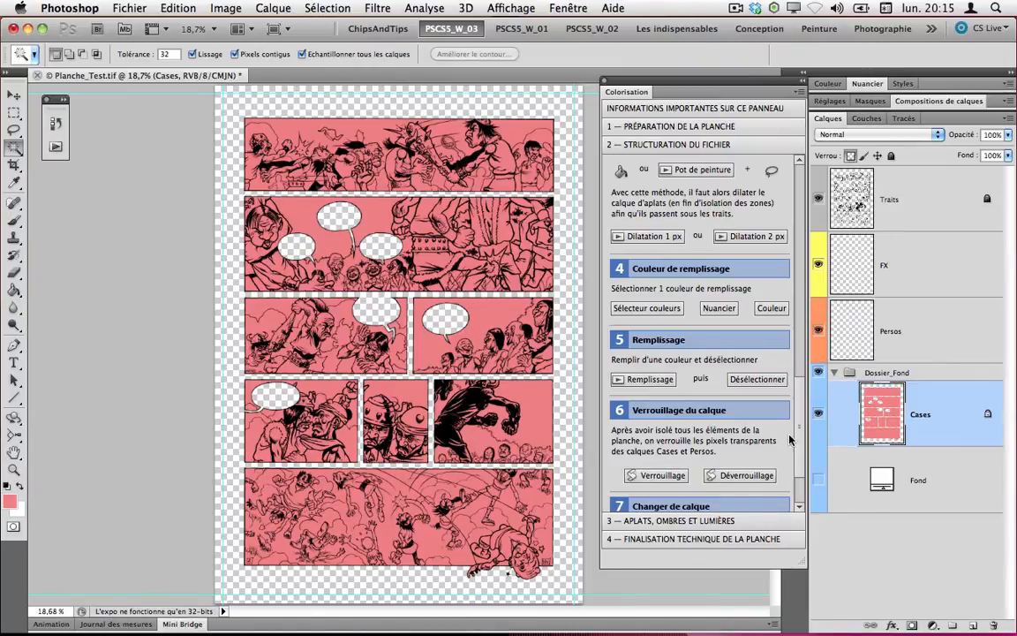
pyautogui.scroll(-3, 791, 438)
pyautogui.click(749, 483)
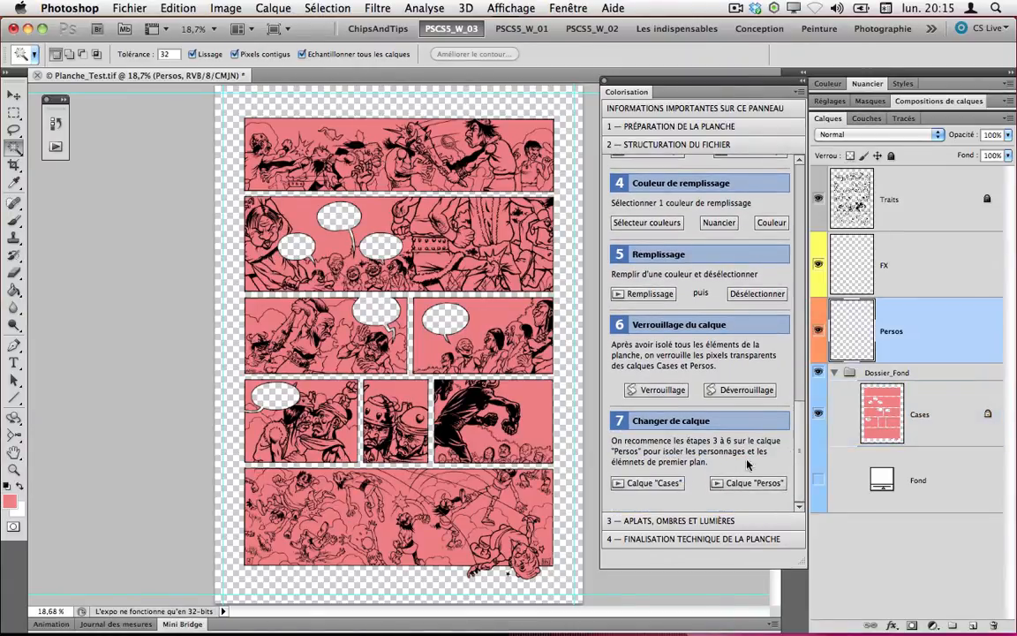
# Select the large warrior's tunic and skirt areas in the second row with the Magic Wand.
pyautogui.scroll(5, 706, 371)
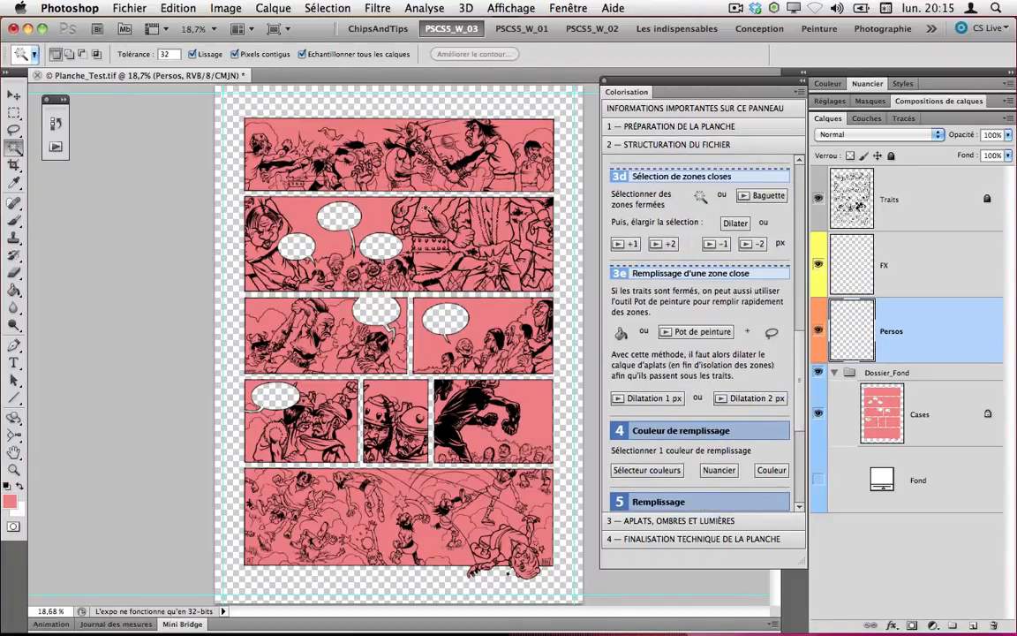
pyautogui.click(426, 212)
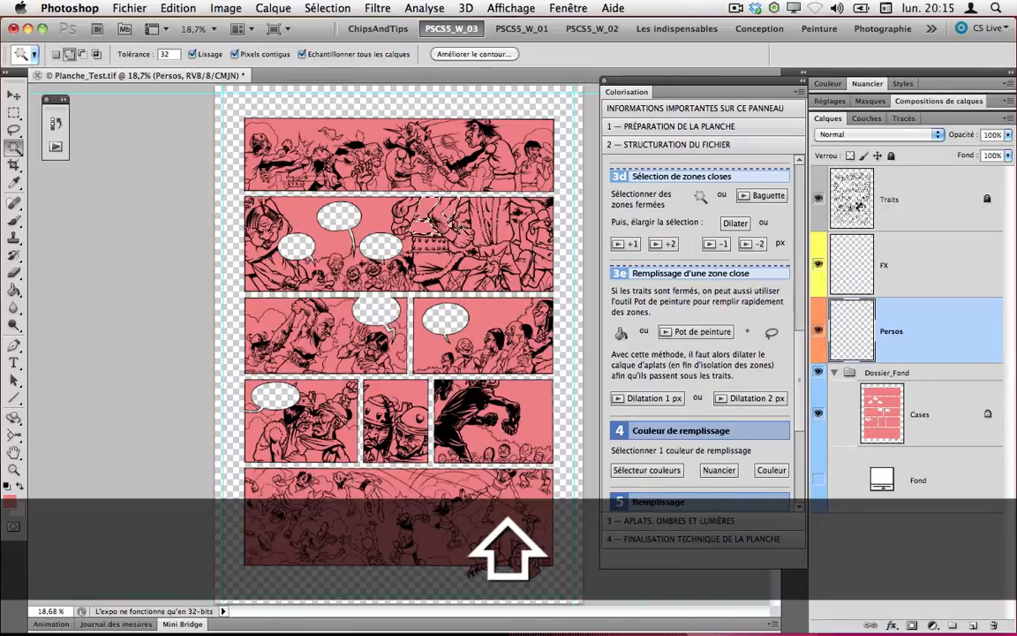
pyautogui.moveTo(424, 212); pyautogui.dragTo(499, 306)
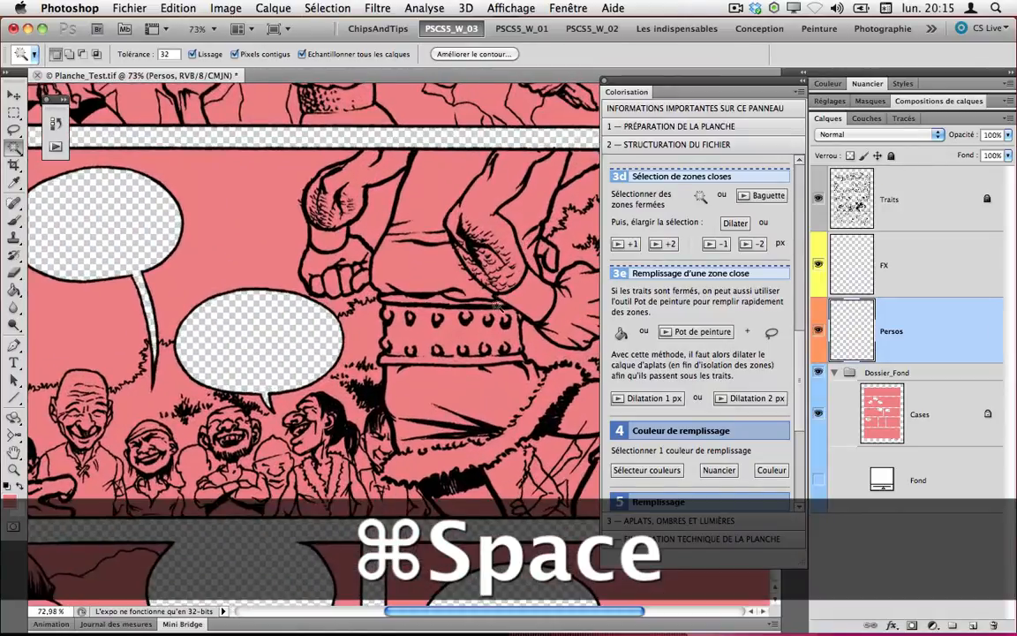
pyautogui.keyDown('shift'); pyautogui.click(437, 397); pyautogui.keyUp('shift')
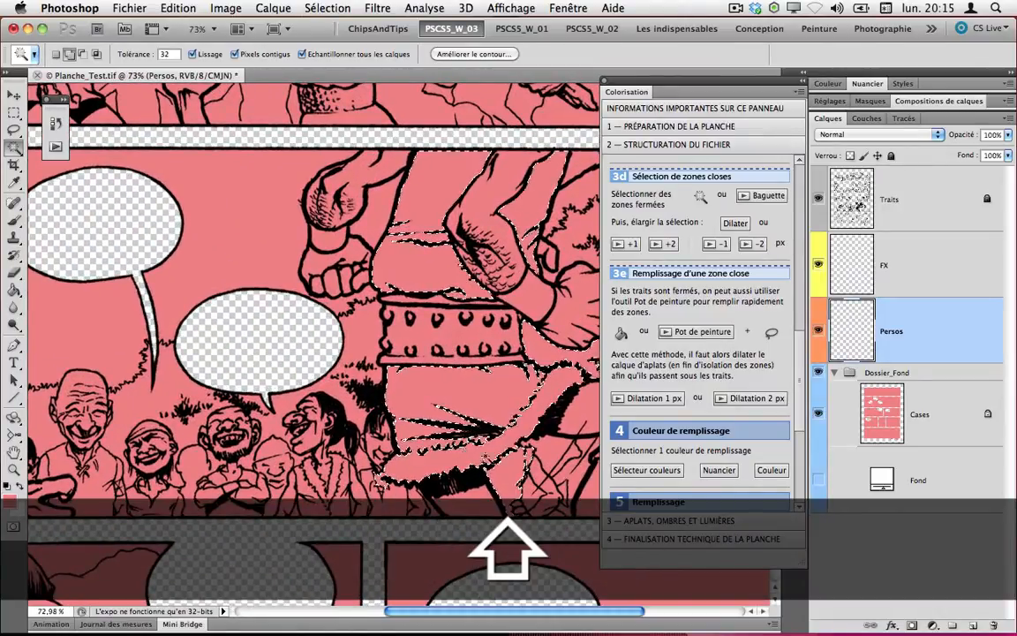
# Fill the selected clothing with teal 6b9ca6 on the Persos layer, and deselect.
pyautogui.click(647, 471)
pyautogui.click(515, 266)
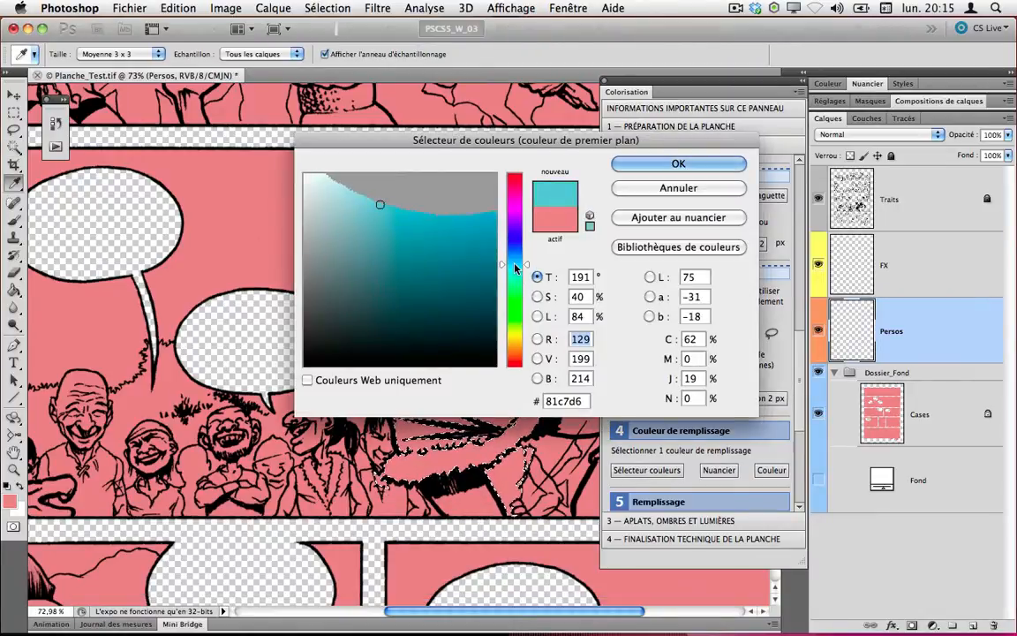
pyautogui.click(373, 234)
pyautogui.click(635, 165)
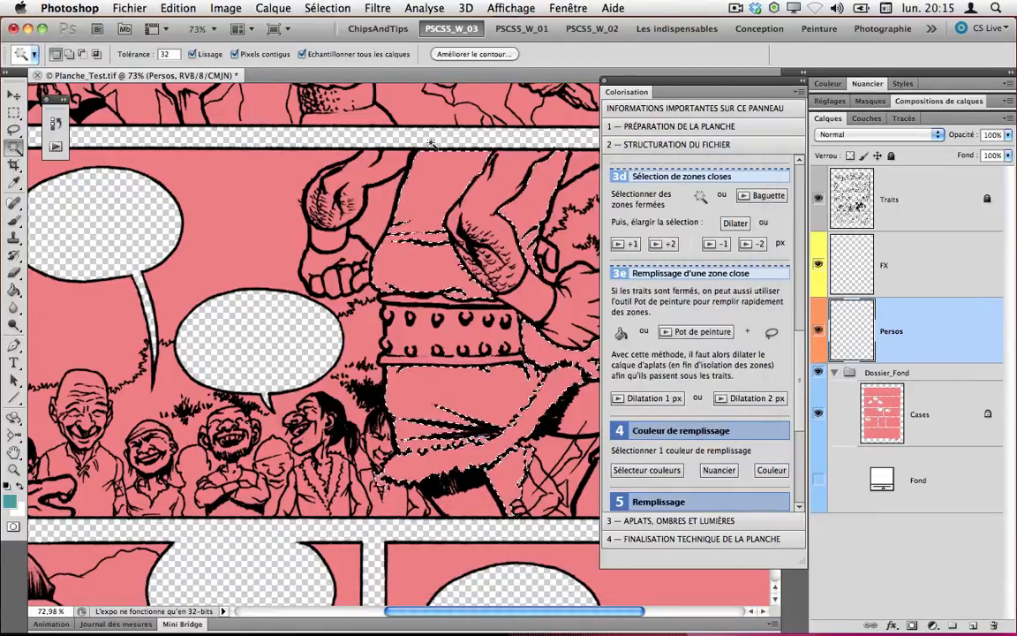
pyautogui.hotkey('alt', 'BackSpace')
pyautogui.press('super+d')
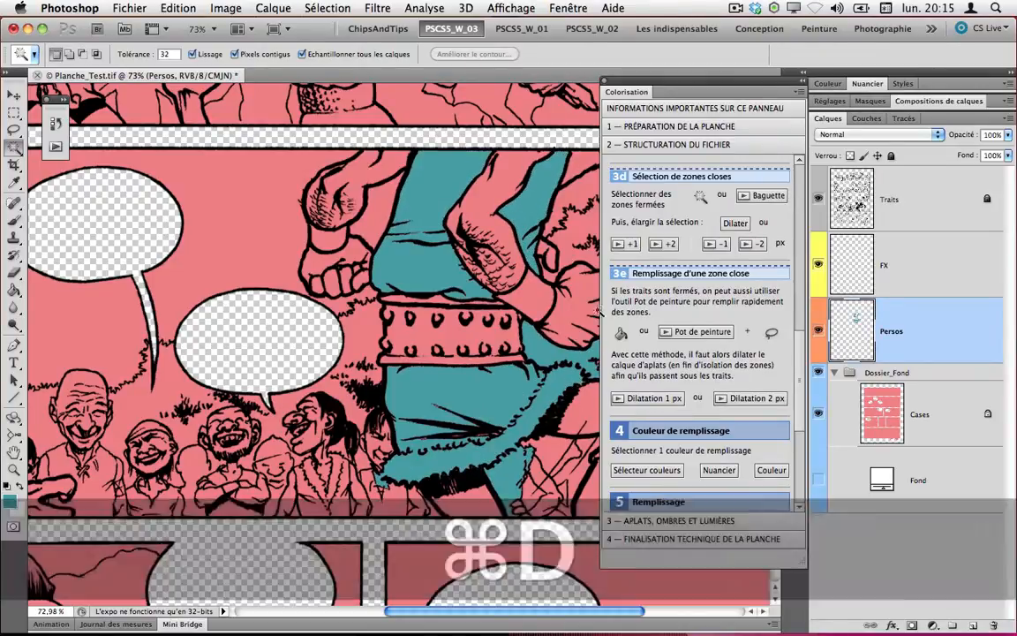
# Lock the transparent pixels of the Persos layer and open the Aplats, ombres et lumières stage.
pyautogui.scroll(-3, 792, 384)
pyautogui.scroll(-4, 792, 384)
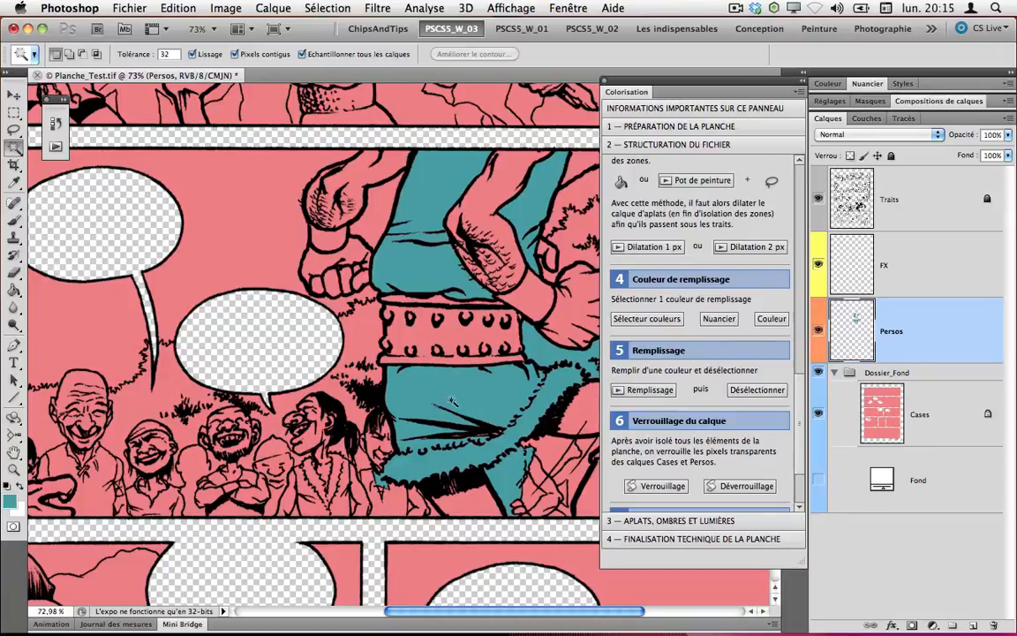
pyautogui.scroll(-4, 780, 429)
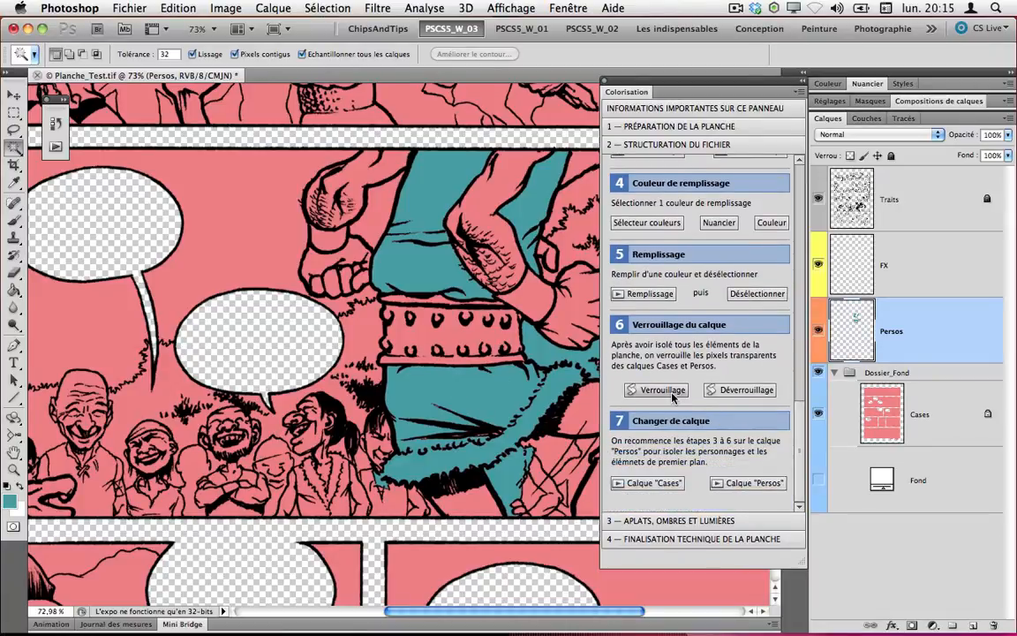
pyautogui.click(658, 390)
pyautogui.click(625, 520)
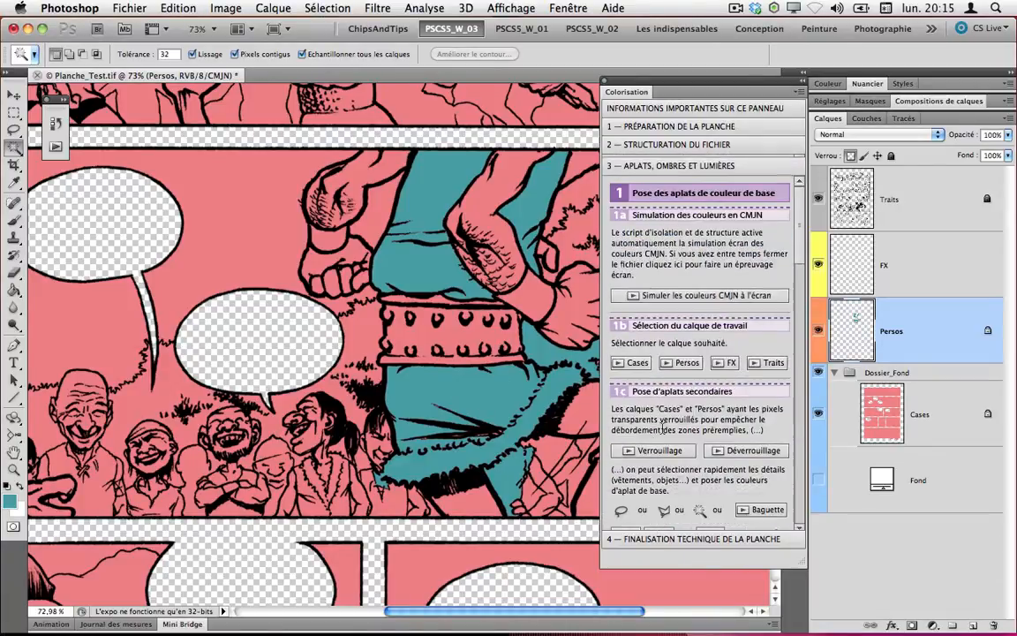
# Switch the active layer through FX, Traits and Cases, ending on Persos.
pyautogui.scroll(-5, 792, 309)
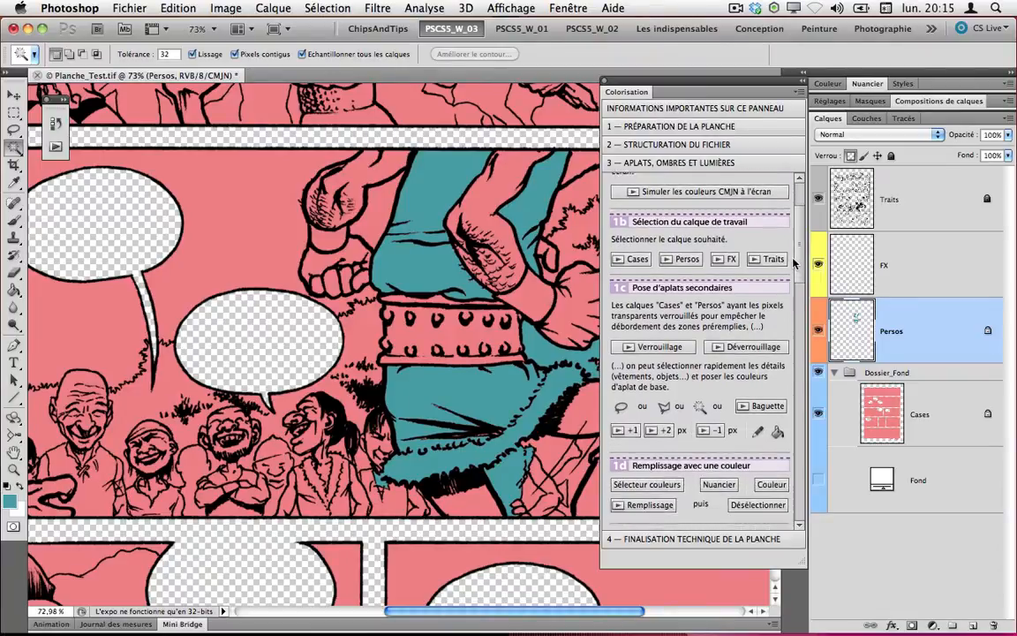
pyautogui.click(730, 228)
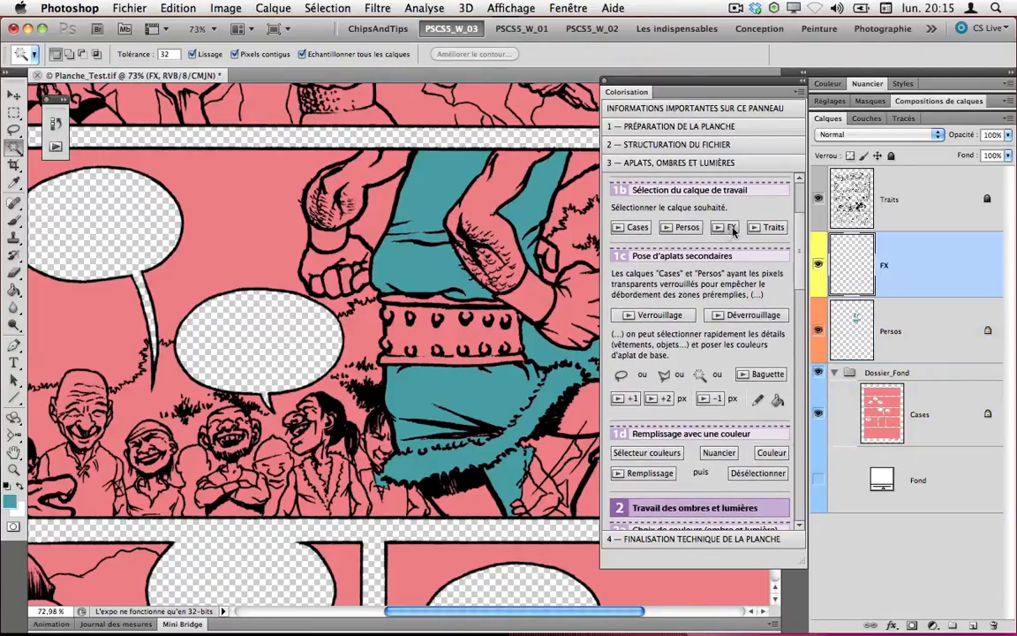
pyautogui.click(762, 231)
pyautogui.click(643, 230)
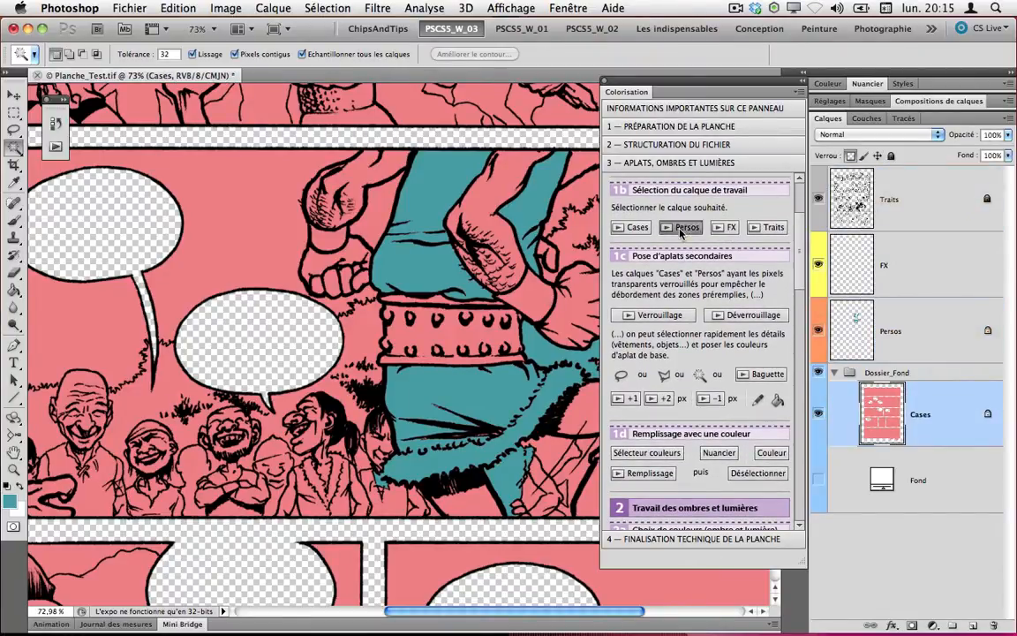
pyautogui.click(681, 228)
# Outline the warrior's skirt below the belt with a freehand Lasso selection.
pyautogui.scroll(-5, 639, 262)
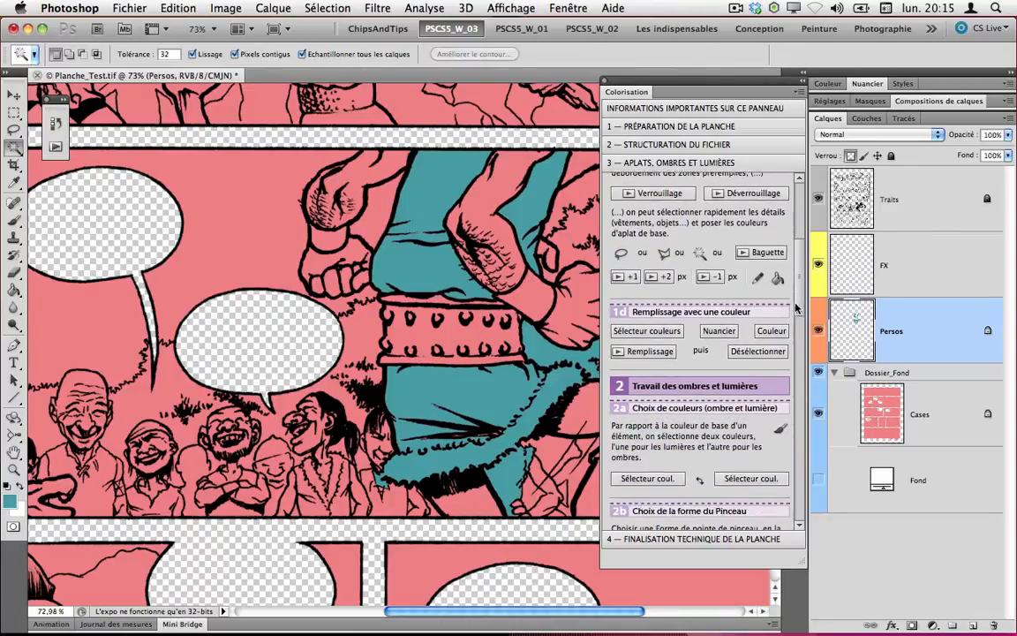
pyautogui.click(621, 248)
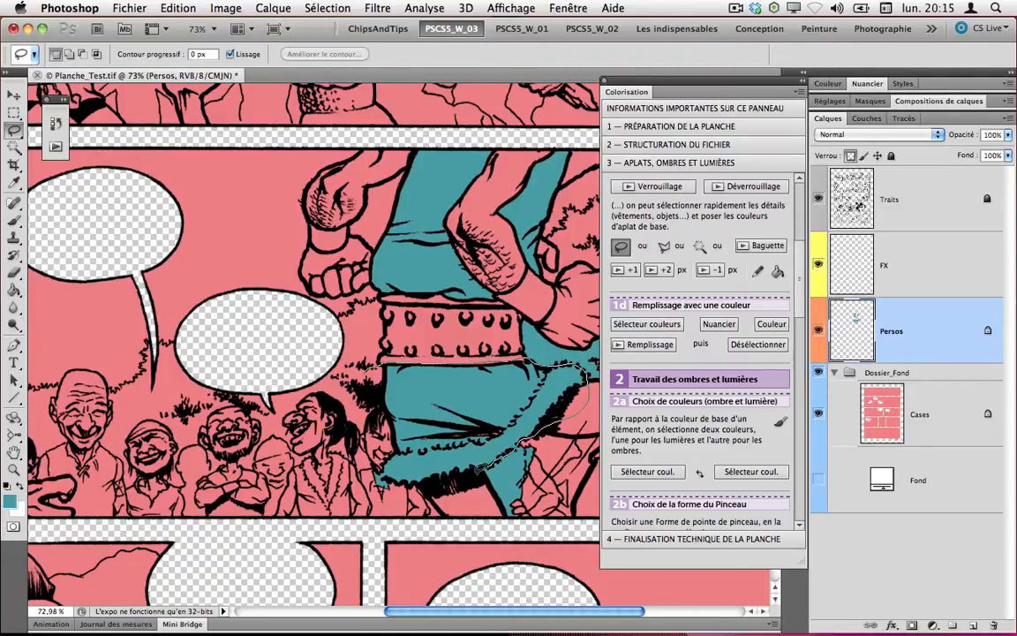
pyautogui.moveTo(374, 388); pyautogui.dragTo(377, 386)
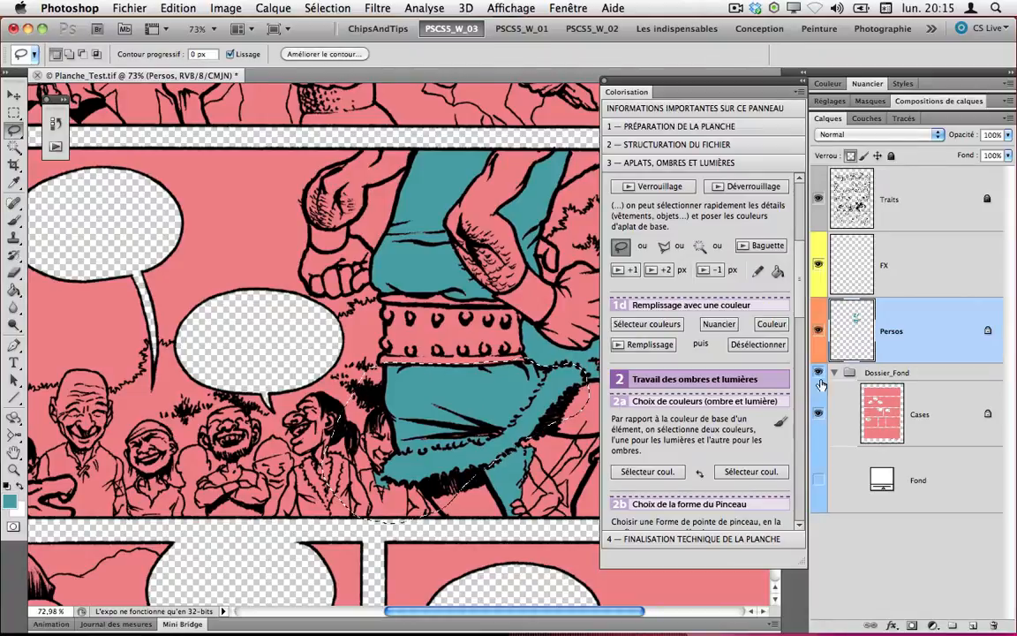
# Shift the selected skirt's hue by -125 with Hue/Saturation, hiding the Dossier_Fond group during the adjustment and showing it again.
pyautogui.click(819, 373)
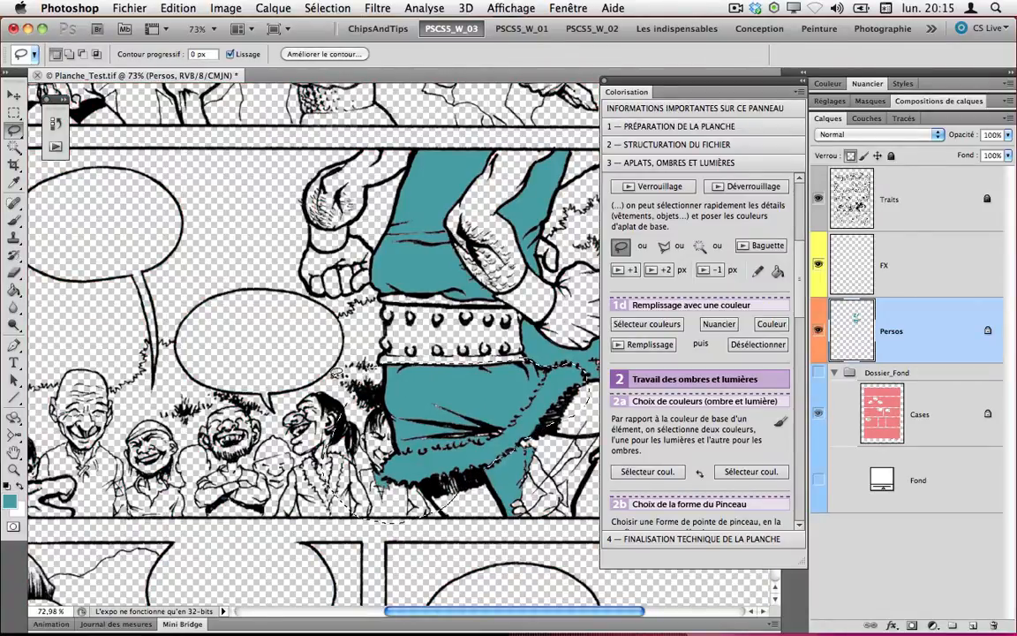
pyautogui.press('super+u')
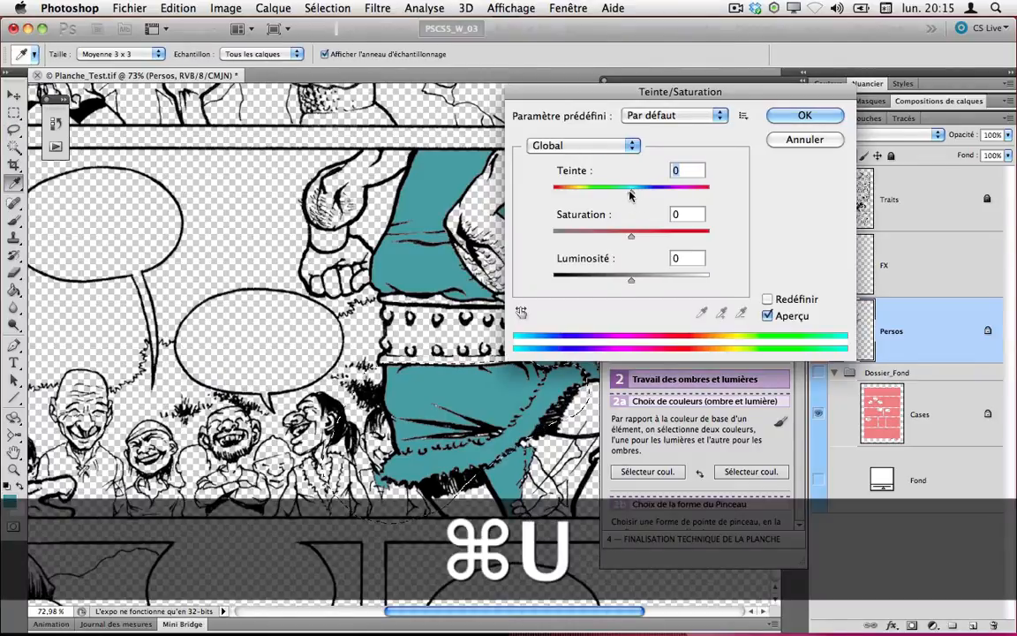
pyautogui.moveTo(631, 194); pyautogui.dragTo(571, 196)
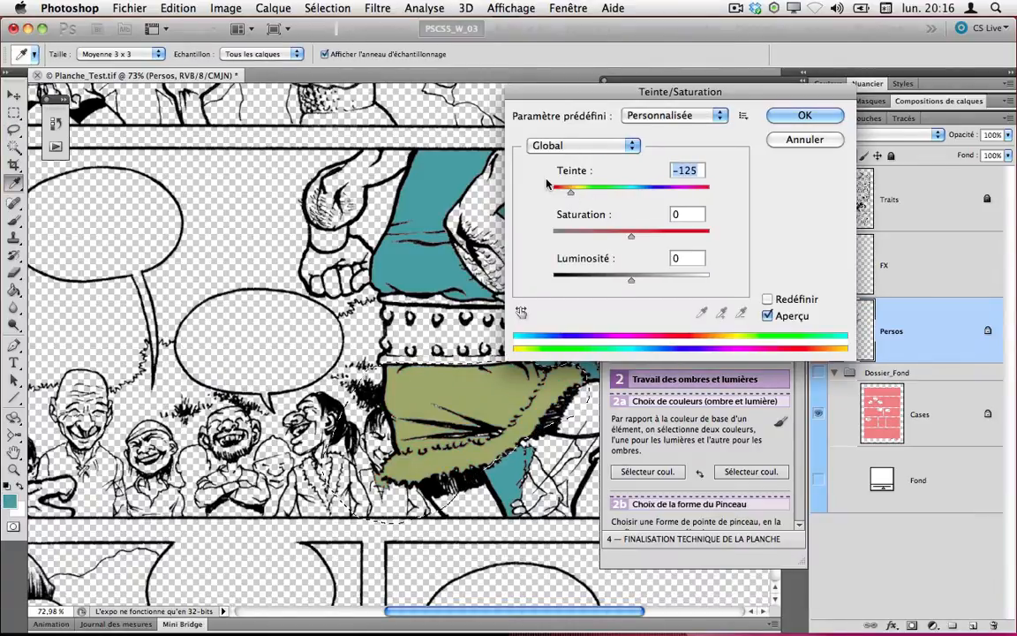
pyautogui.press('Return')
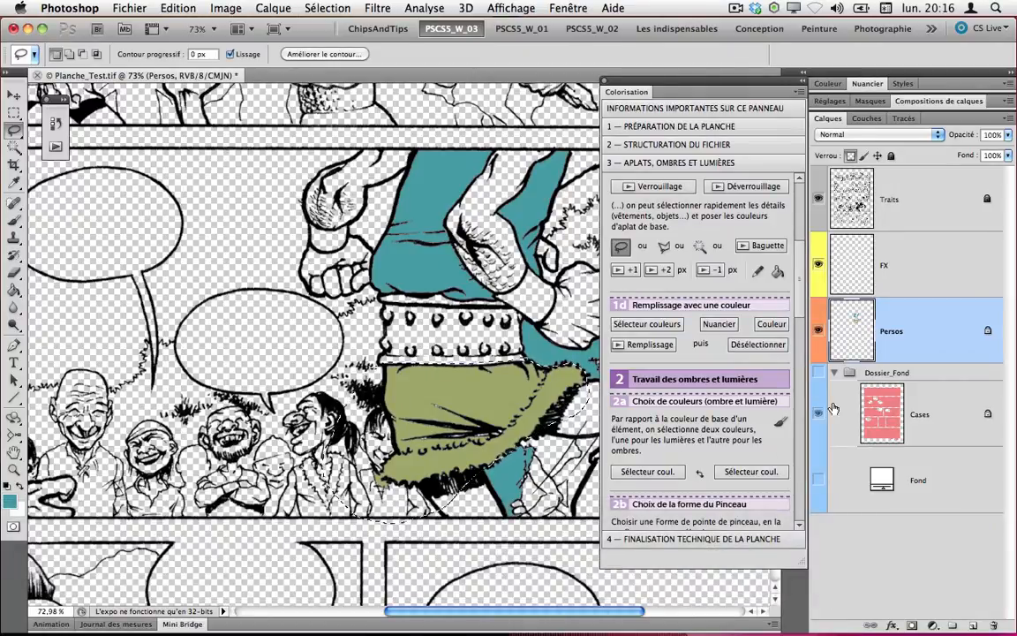
pyautogui.click(818, 373)
# Activate the Brush and set its foreground colour to dce0b6, a lighter tint based on the skirt's green.
pyautogui.scroll(-5, 777, 353)
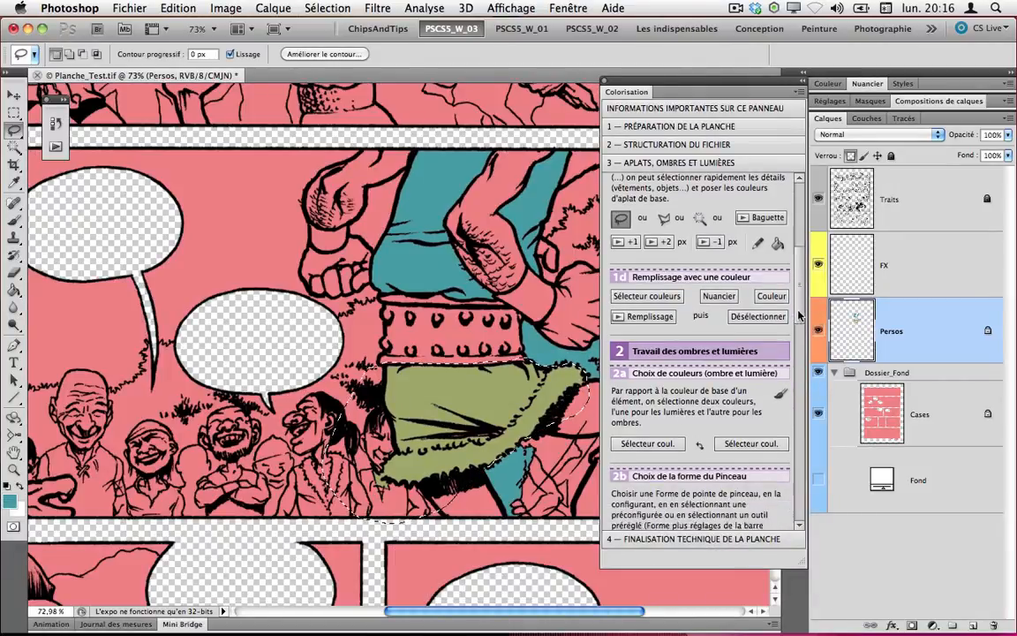
pyautogui.scroll(2, 794, 344)
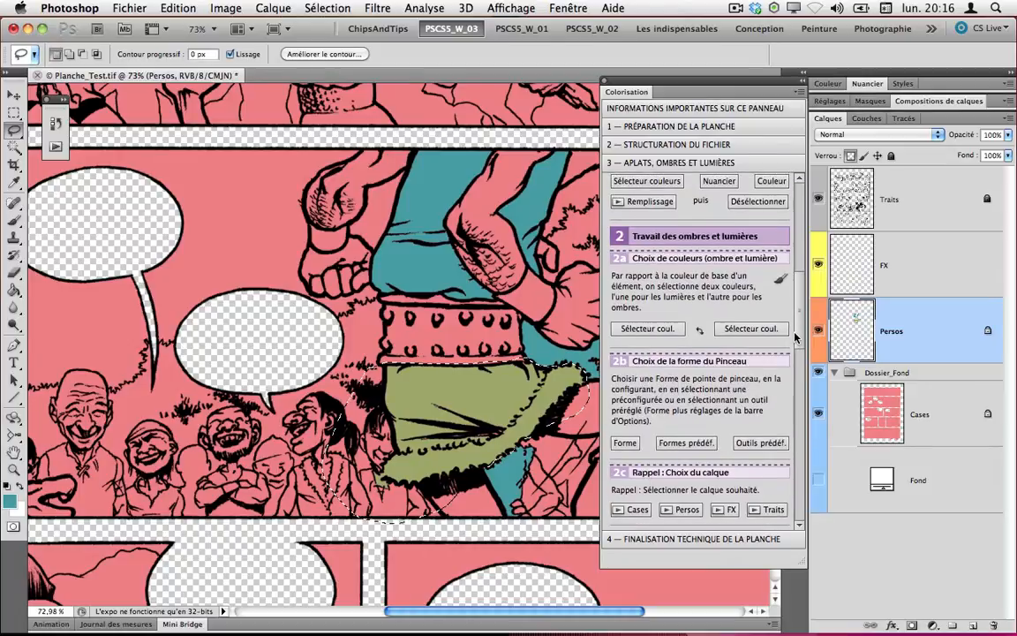
pyautogui.click(781, 280)
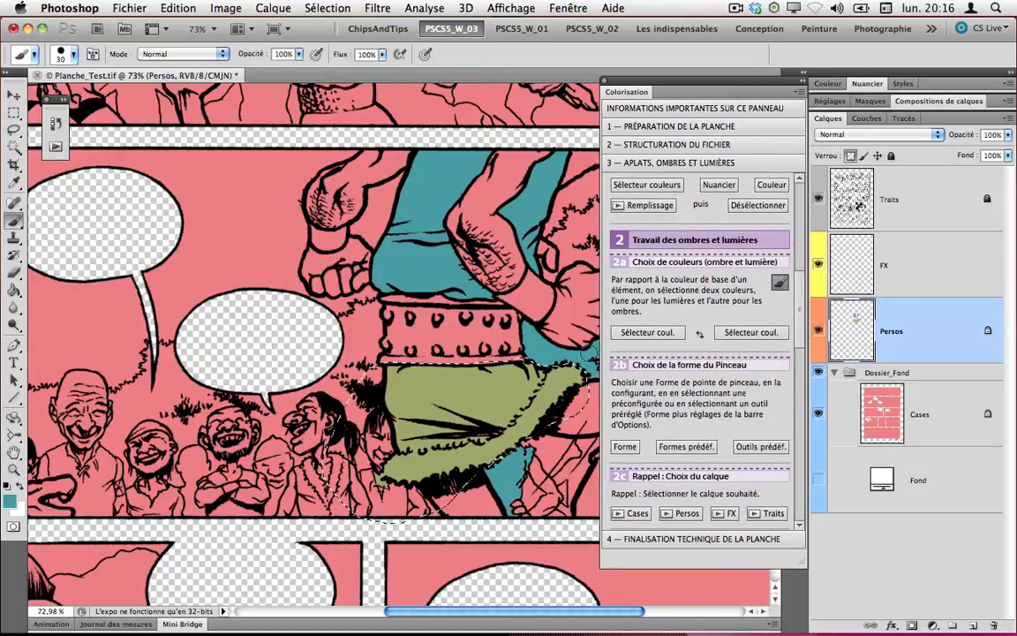
pyautogui.click(655, 335)
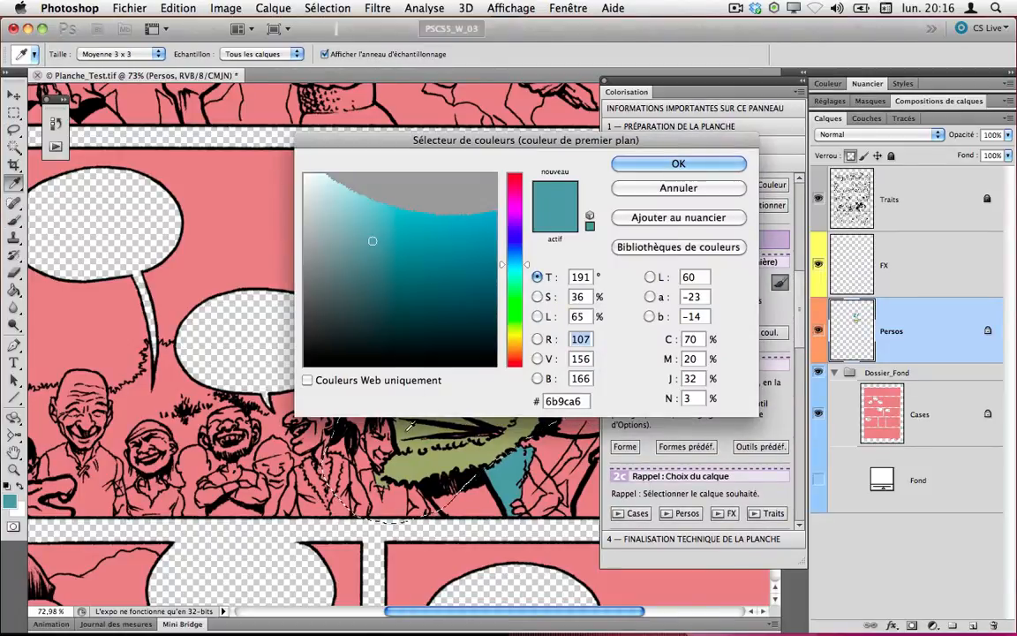
pyautogui.click(425, 453)
pyautogui.click(346, 199)
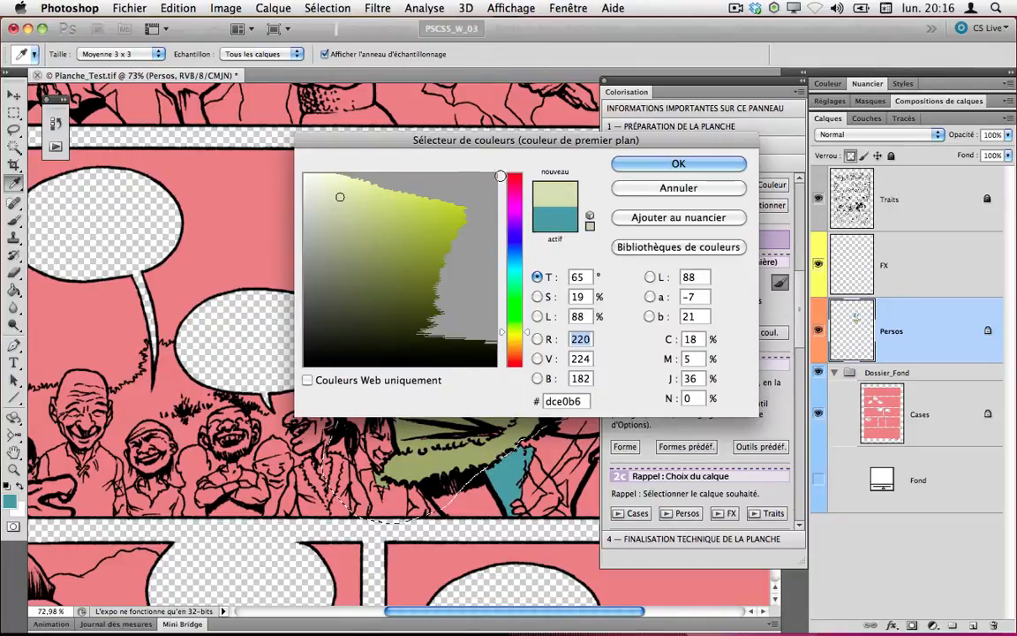
pyautogui.click(678, 164)
# Swap the brush colours, set the other one to a darker olive-brown based on the skirt's green, and paint shadow and highlight areas on the skirt.
pyautogui.click(700, 334)
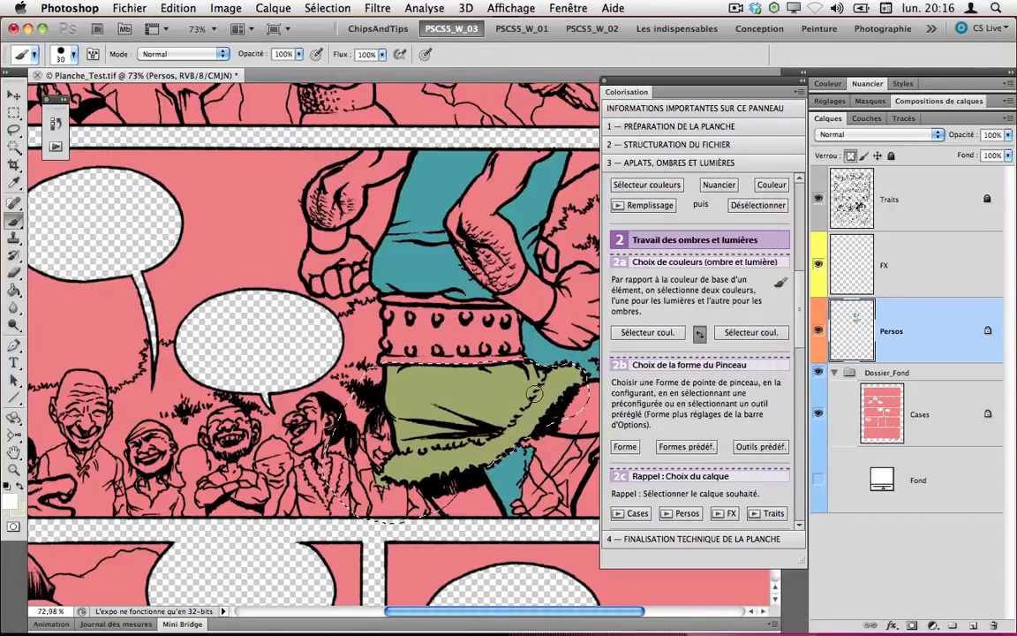
pyautogui.click(731, 334)
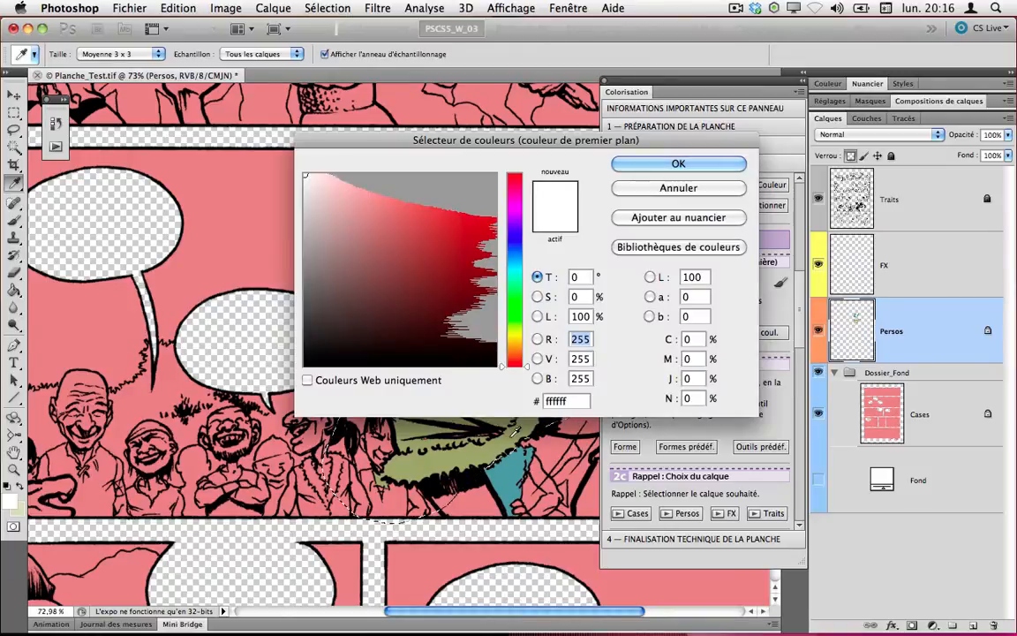
pyautogui.click(450, 449)
pyautogui.moveTo(400, 309); pyautogui.dragTo(402, 279)
pyautogui.moveTo(501, 332); pyautogui.dragTo(501, 340)
pyautogui.press('Return')
pyautogui.press('b')
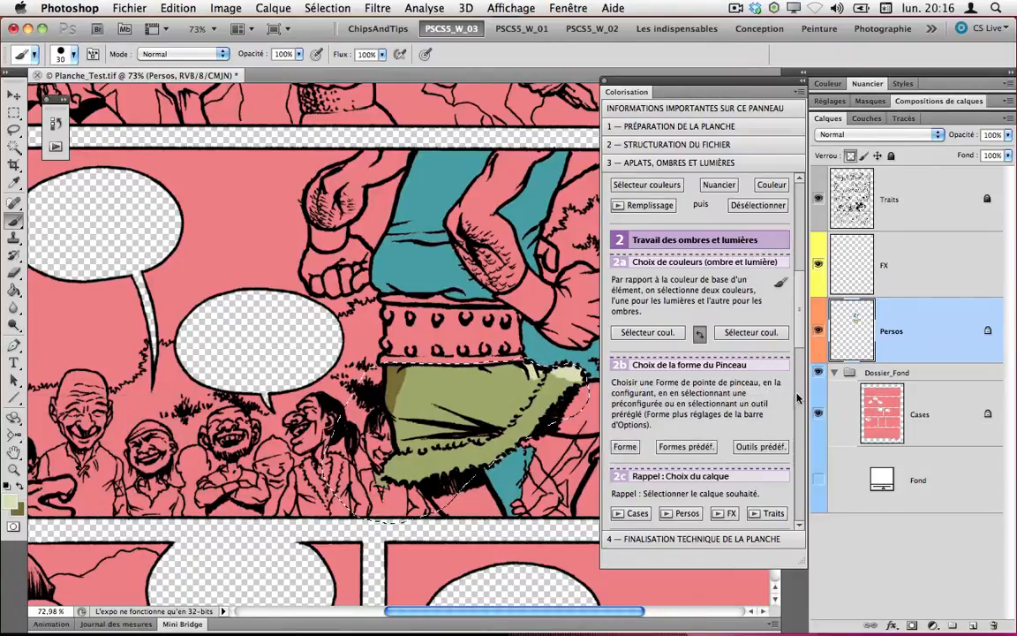
# Examine the brush tip settings and the preset brush shapes offered for shading.
pyautogui.scroll(-1, 799, 340)
pyautogui.moveTo(799, 340); pyautogui.dragTo(793, 362)
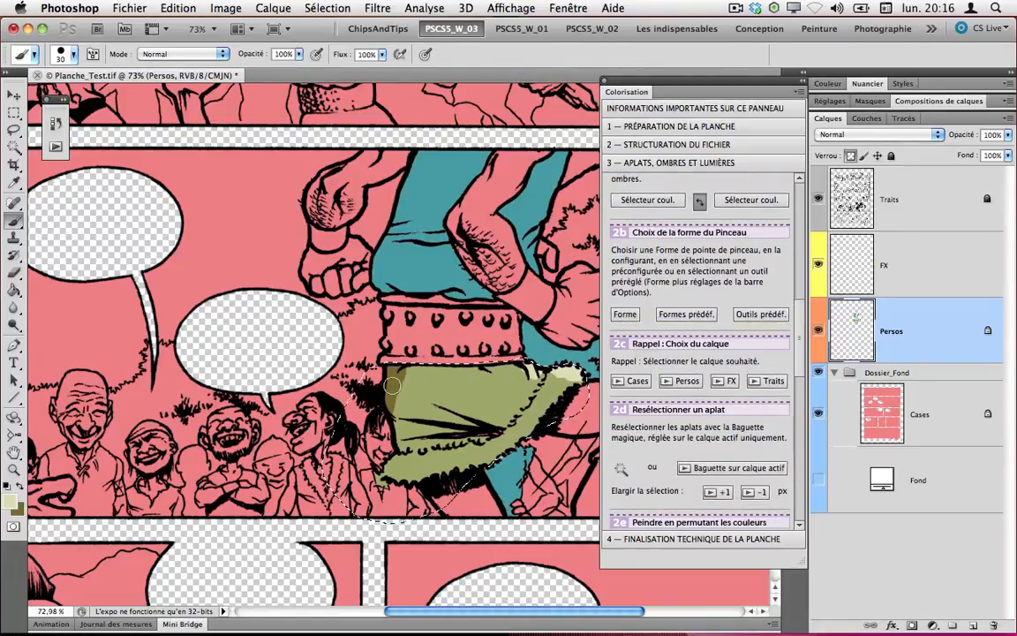
pyautogui.click(624, 316)
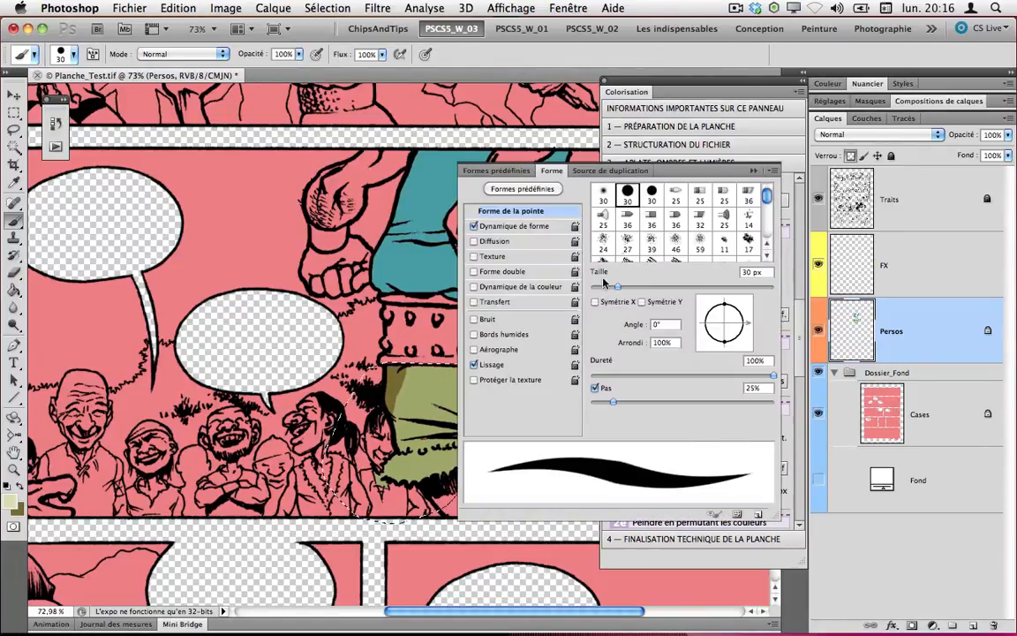
pyautogui.click(751, 172)
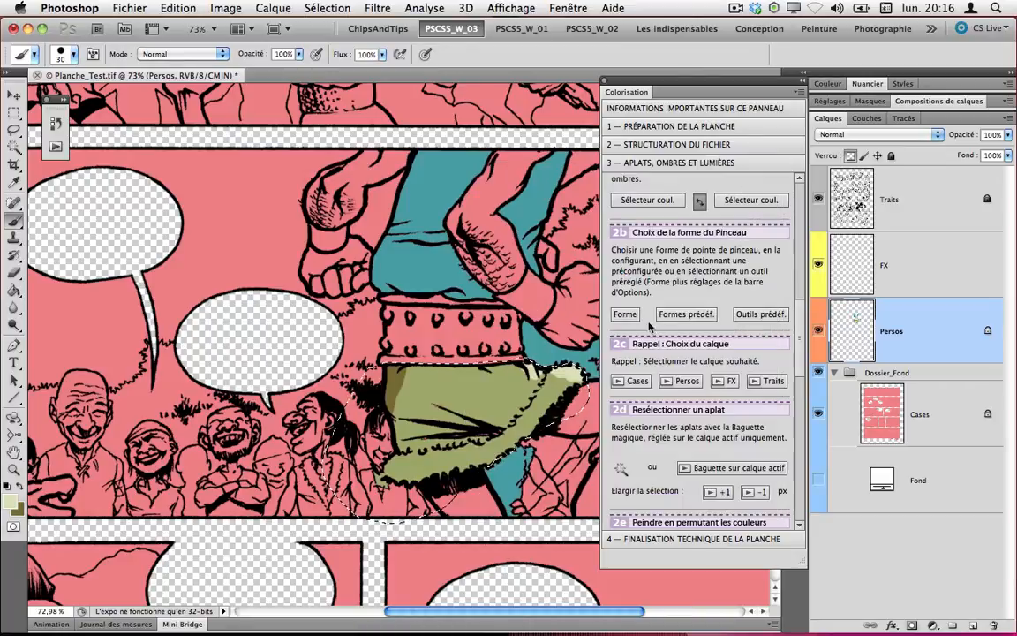
pyautogui.click(685, 314)
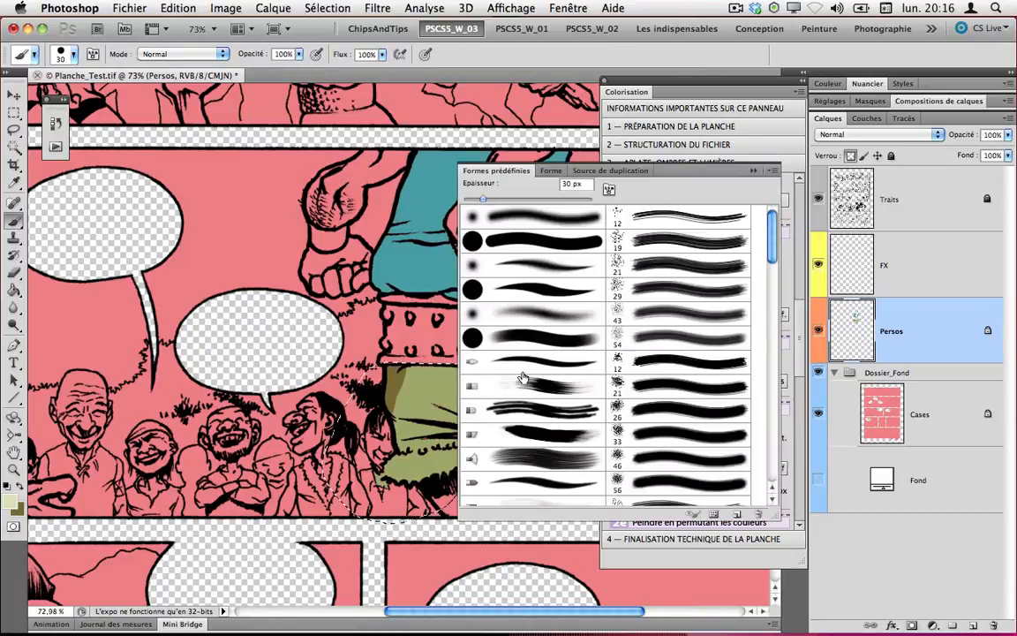
pyautogui.click(753, 172)
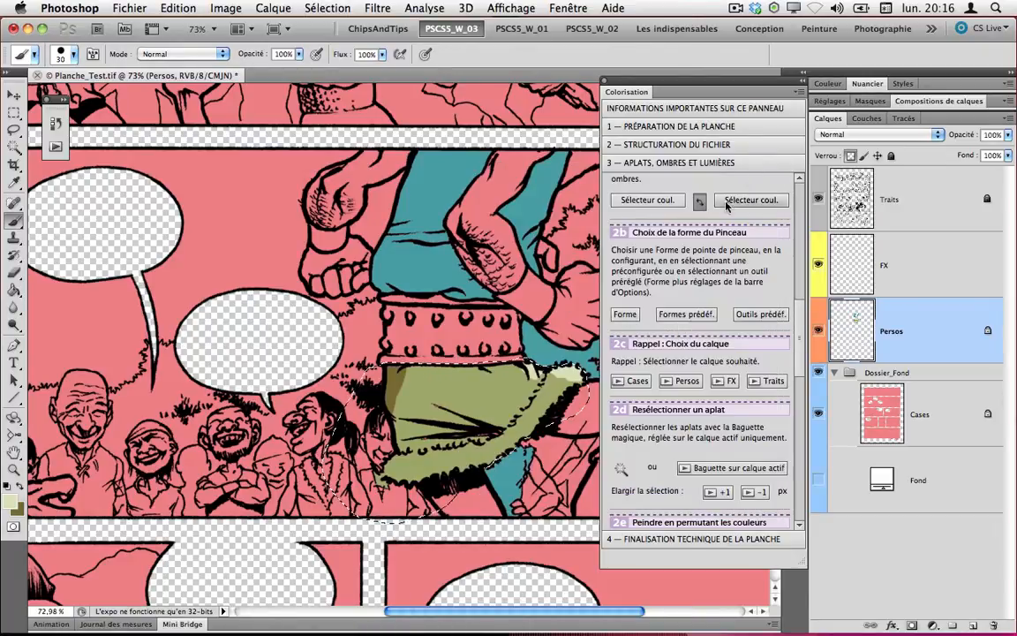
# Smear the edge of the dark shadow into the skirt's green with the Smudge tool, and soften it with the Blur tool.
pyautogui.scroll(-3, 788, 378)
pyautogui.scroll(-4, 788, 378)
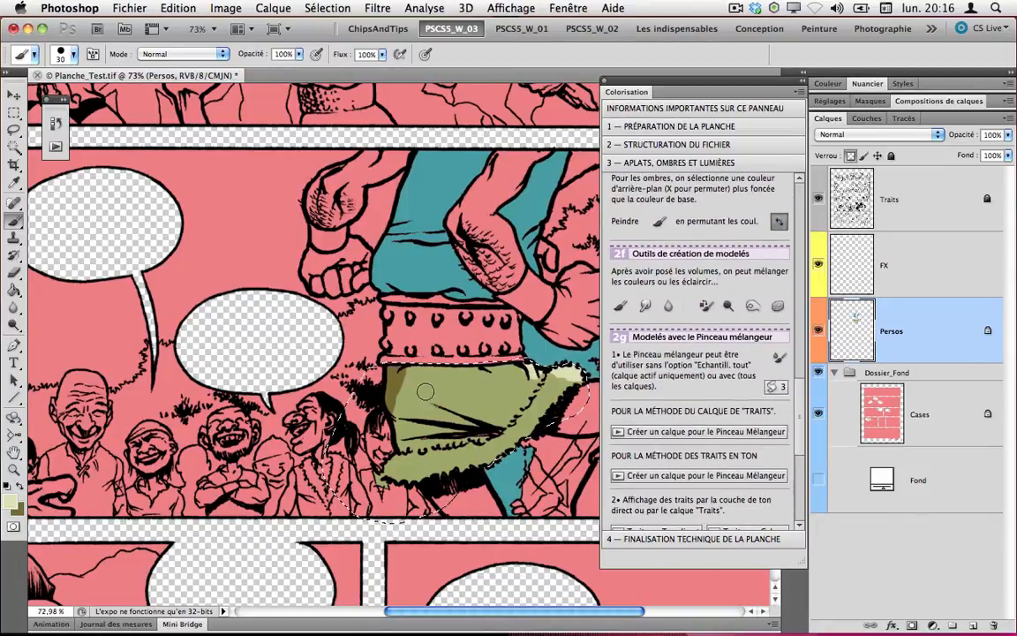
pyautogui.press('super+space')
pyautogui.moveTo(425, 391)
pyautogui.mouseDown()
pyautogui.moveTo(411, 383)
pyautogui.moveTo(465, 399)
pyautogui.moveTo(326, 324)
pyautogui.mouseUp()
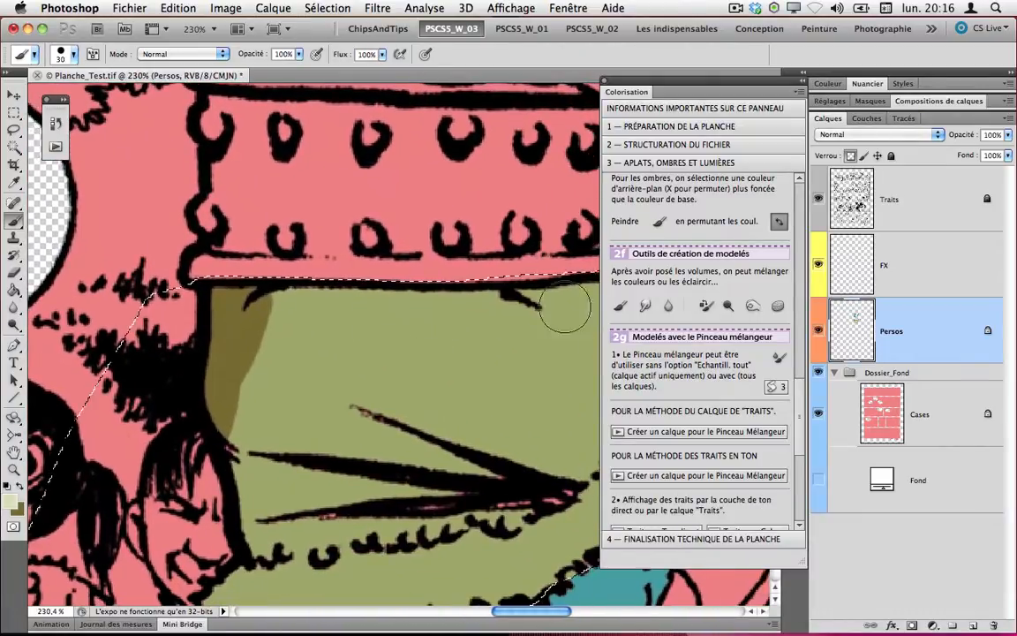
pyautogui.click(645, 307)
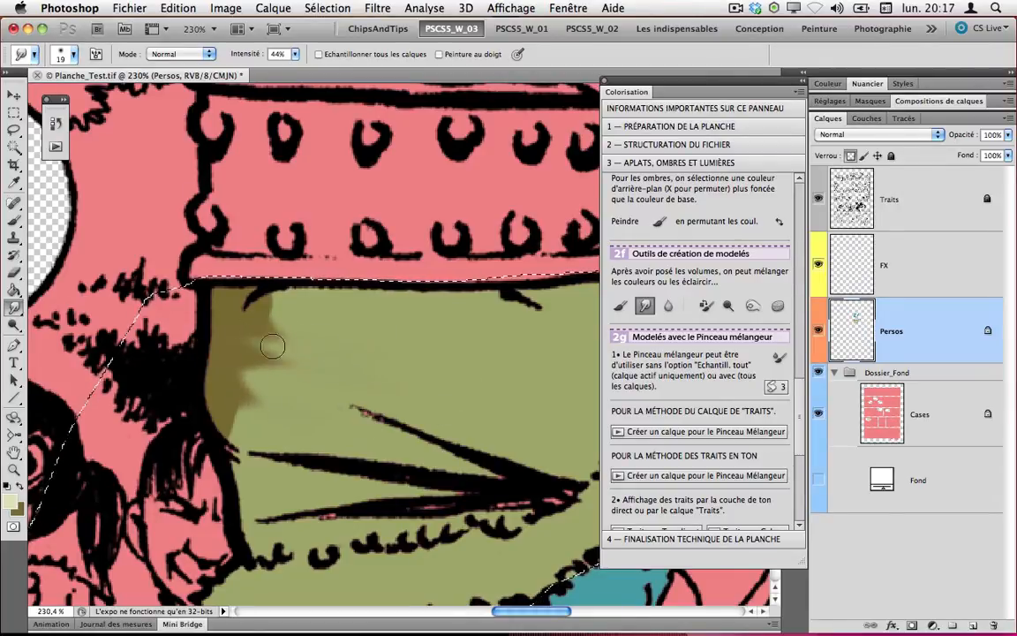
pyautogui.click(668, 306)
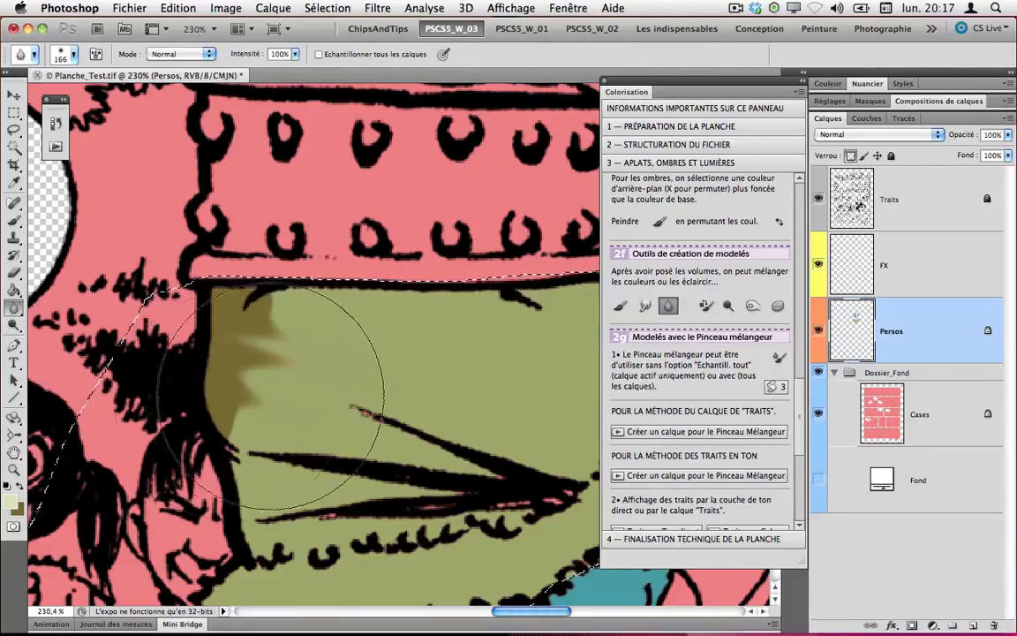
pyautogui.moveTo(269, 397)
pyautogui.mouseDown()
pyautogui.moveTo(296, 388)
pyautogui.moveTo(256, 398)
pyautogui.moveTo(261, 370)
pyautogui.moveTo(252, 412)
pyautogui.mouseUp()
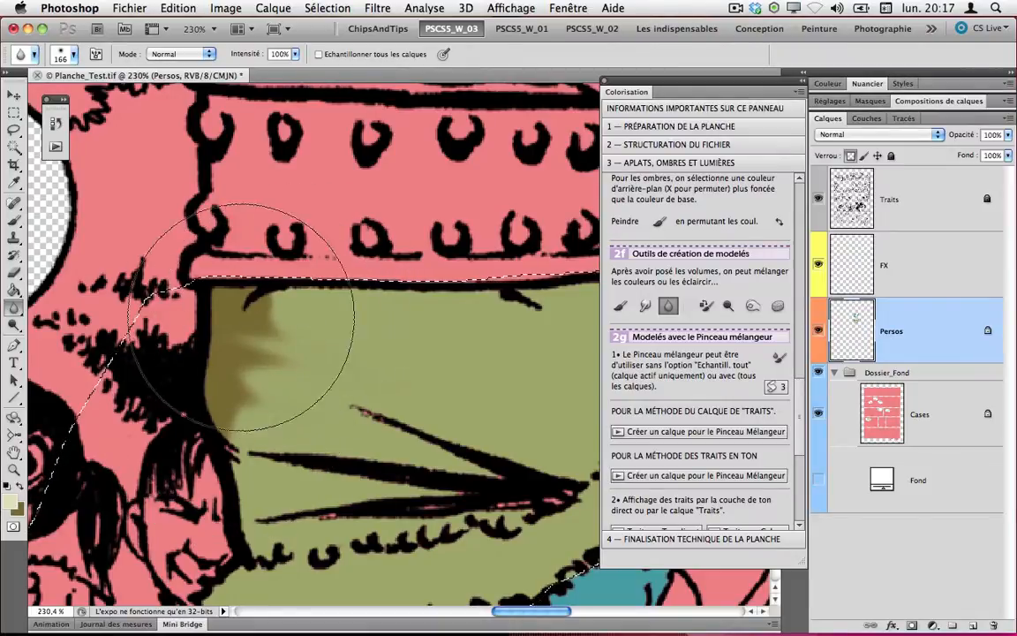
# Activate the Color Replacement tool and set the foreground colour to a saturated blue with a hue of 208°.
pyautogui.click(707, 306)
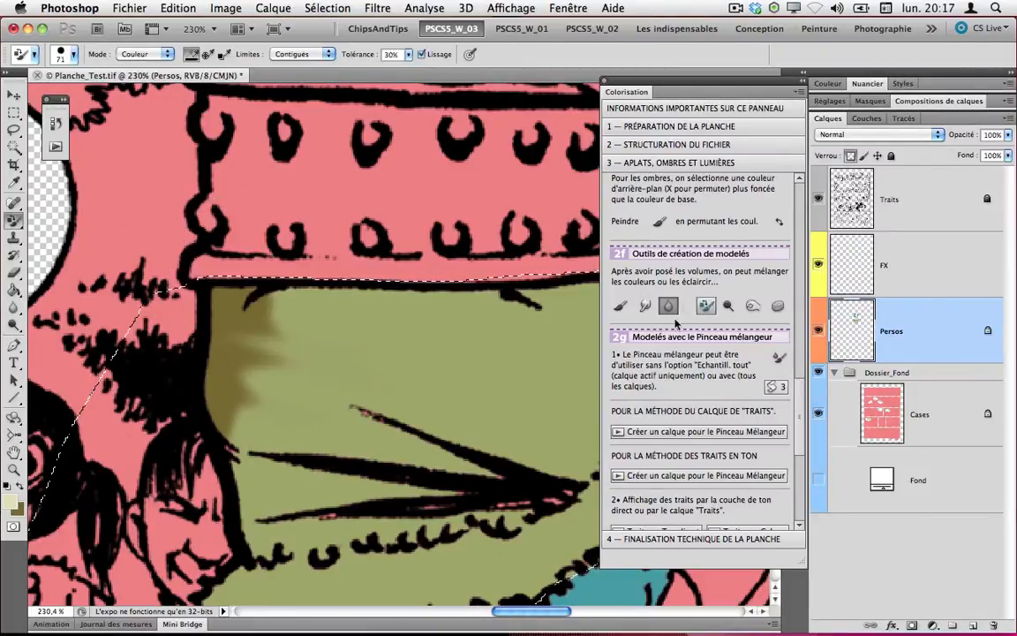
pyautogui.click(13, 501)
pyautogui.click(514, 256)
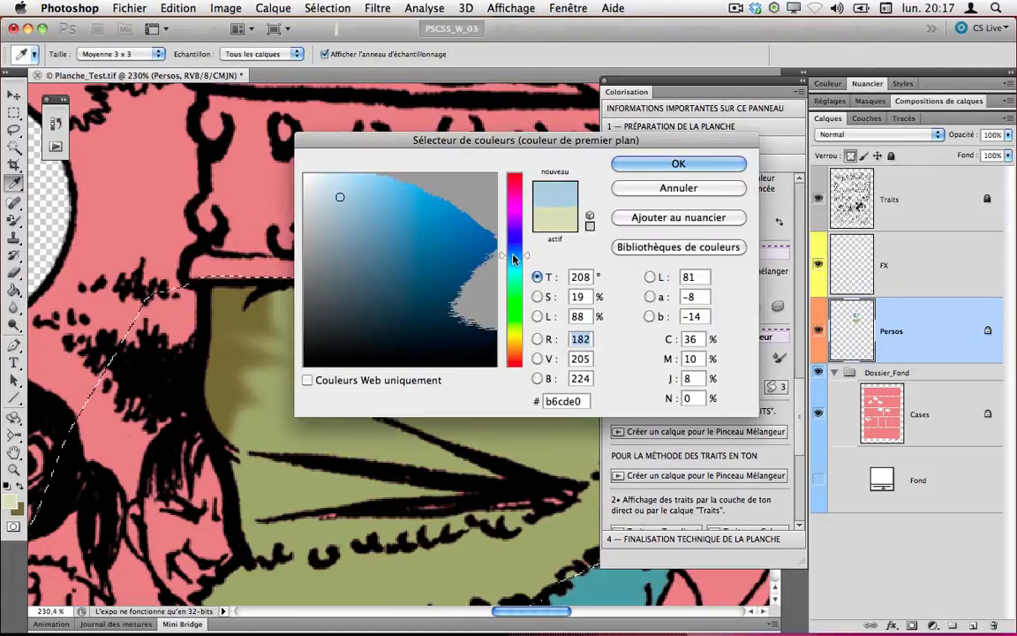
pyautogui.moveTo(405, 230)
pyautogui.mouseDown()
pyautogui.moveTo(416, 245)
pyautogui.moveTo(408, 227)
pyautogui.mouseUp()
pyautogui.click(678, 163)
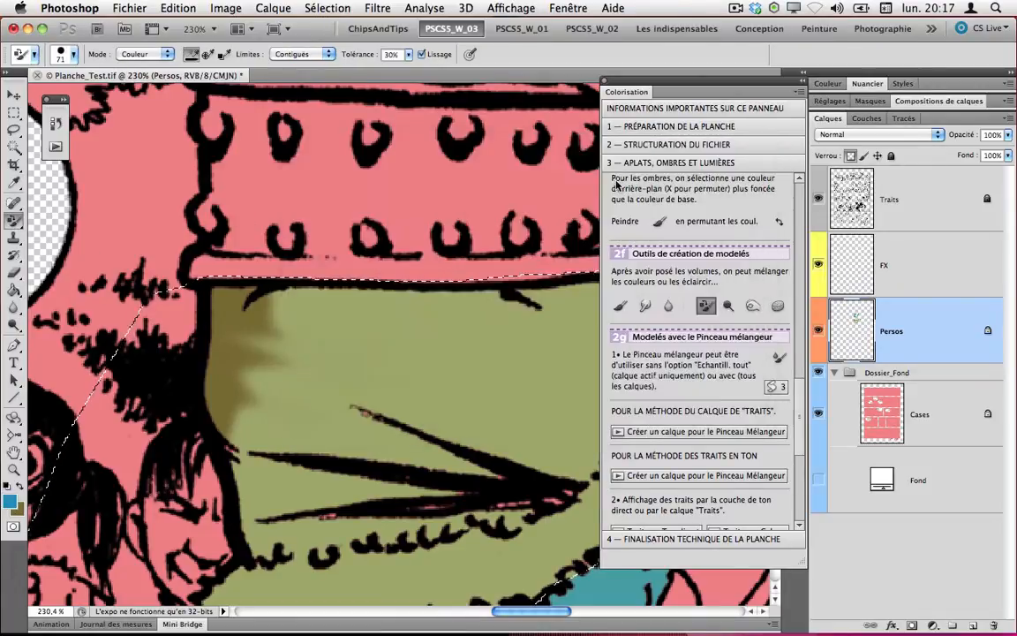
# Paint over most of the green skirt, including its shadow and highlights, to recolour it blue.
pyautogui.moveTo(215, 363)
pyautogui.mouseDown()
pyautogui.moveTo(253, 409)
pyautogui.moveTo(367, 380)
pyautogui.moveTo(262, 325)
pyautogui.moveTo(217, 325)
pyautogui.moveTo(208, 311)
pyautogui.moveTo(246, 353)
pyautogui.moveTo(279, 452)
pyautogui.moveTo(330, 467)
pyautogui.moveTo(293, 487)
pyautogui.moveTo(418, 433)
pyautogui.moveTo(441, 364)
pyautogui.mouseUp()
pyautogui.moveTo(307, 345)
pyautogui.mouseDown()
pyautogui.moveTo(221, 340)
pyautogui.moveTo(252, 469)
pyautogui.moveTo(330, 516)
pyautogui.moveTo(498, 478)
pyautogui.moveTo(518, 448)
pyautogui.moveTo(496, 400)
pyautogui.moveTo(436, 385)
pyautogui.moveTo(246, 399)
pyautogui.mouseUp()
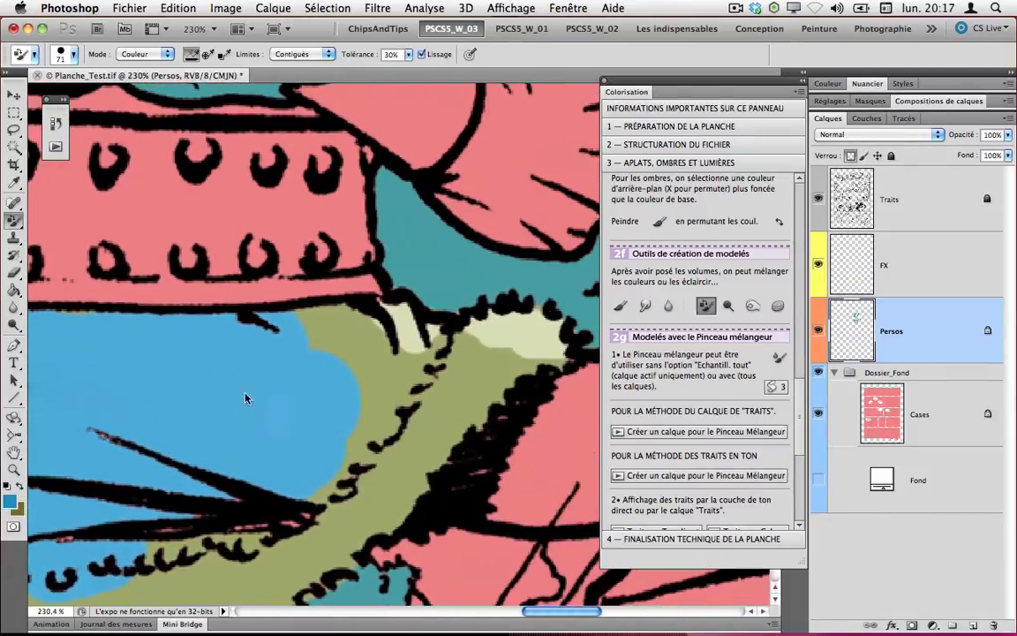
pyautogui.moveTo(297, 371)
pyautogui.mouseDown()
pyautogui.moveTo(403, 363)
pyautogui.moveTo(425, 337)
pyautogui.moveTo(303, 321)
pyautogui.moveTo(431, 325)
pyautogui.moveTo(432, 338)
pyautogui.moveTo(506, 341)
pyautogui.moveTo(446, 416)
pyautogui.moveTo(381, 465)
pyautogui.moveTo(432, 414)
pyautogui.moveTo(547, 334)
pyautogui.moveTo(376, 438)
pyautogui.moveTo(389, 490)
pyautogui.moveTo(219, 552)
pyautogui.moveTo(281, 521)
pyautogui.moveTo(302, 490)
pyautogui.mouseUp()
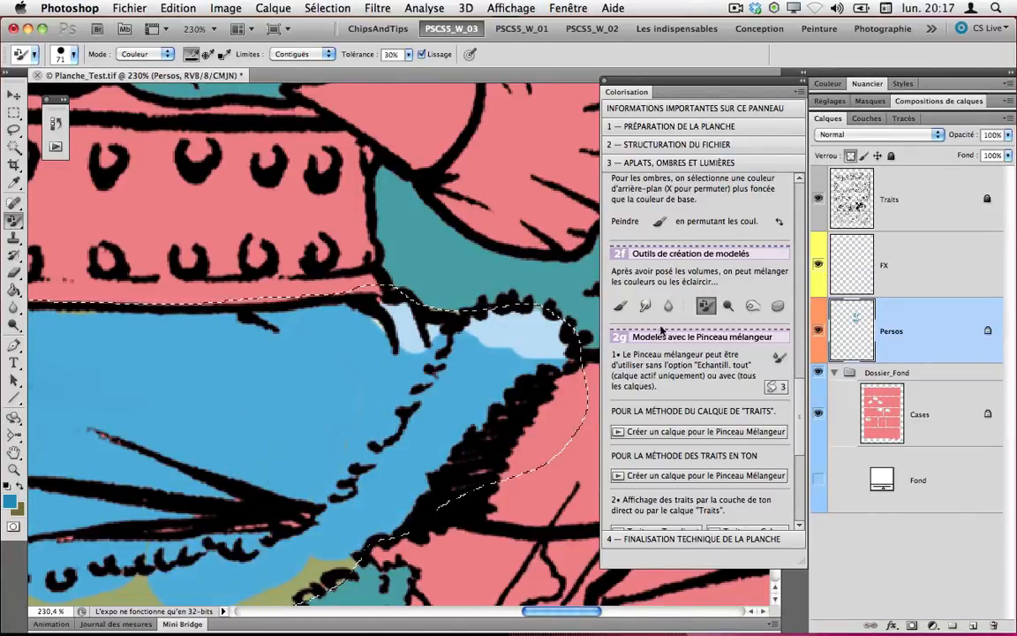
# Create a new blank document for a custom brush shape and activate the standard Brush tool.
pyautogui.scroll(-5, 780, 352)
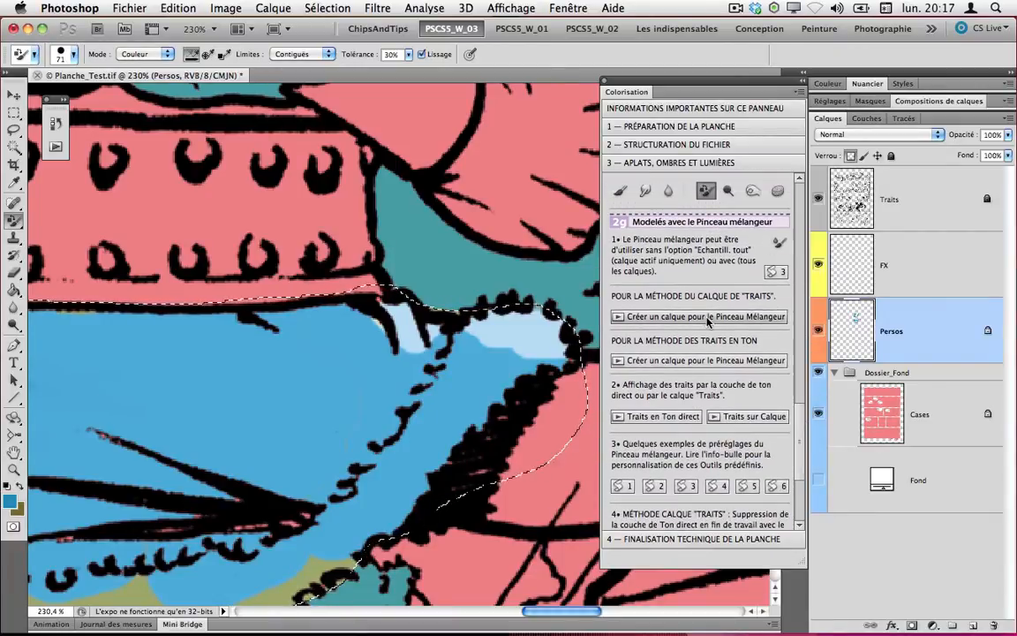
pyautogui.scroll(-5, 800, 431)
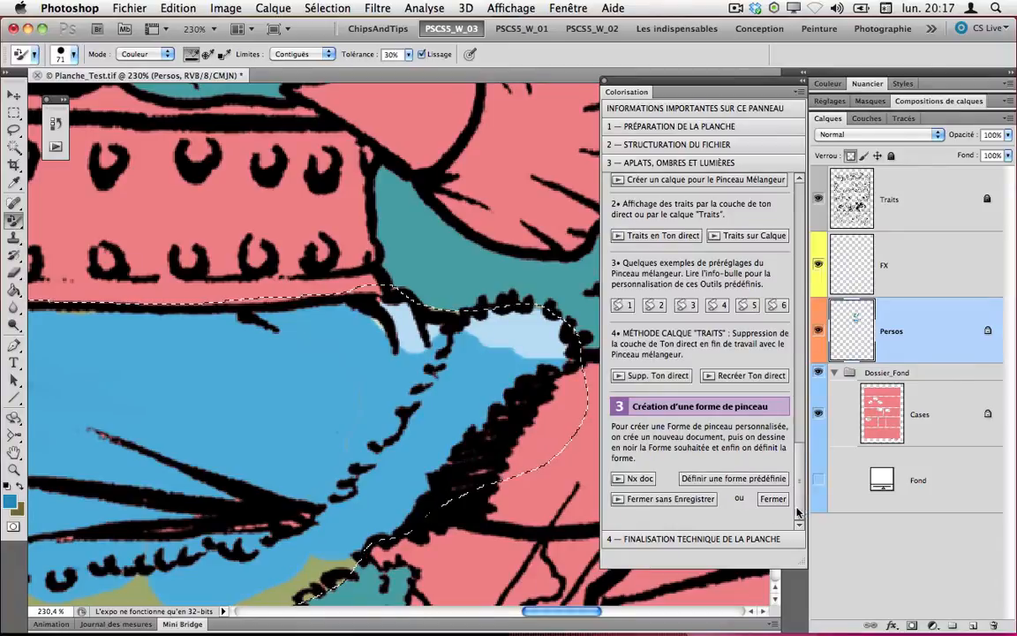
pyautogui.click(634, 478)
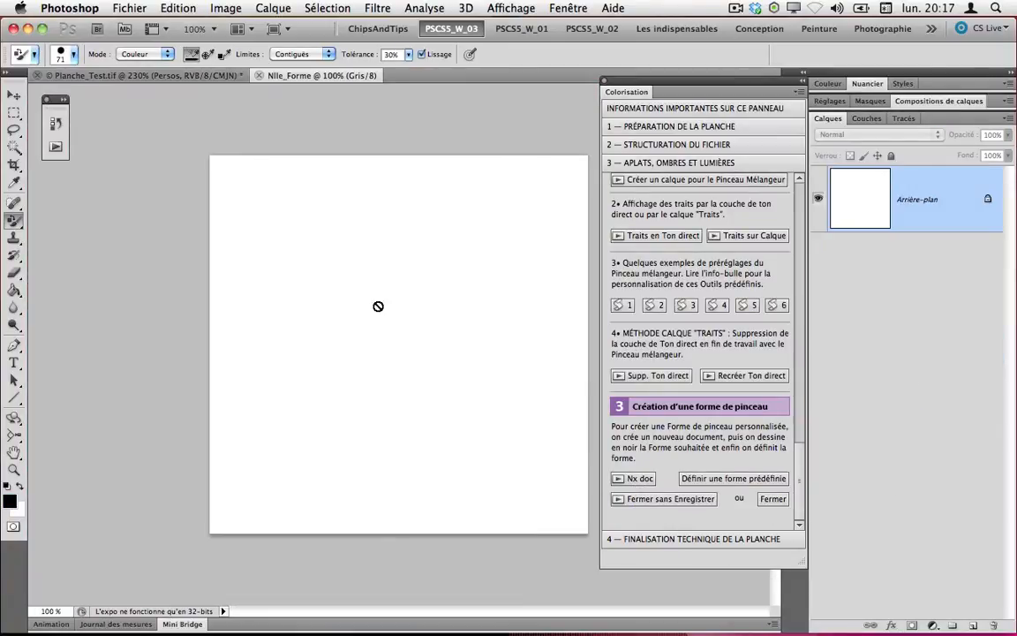
pyautogui.press('b')
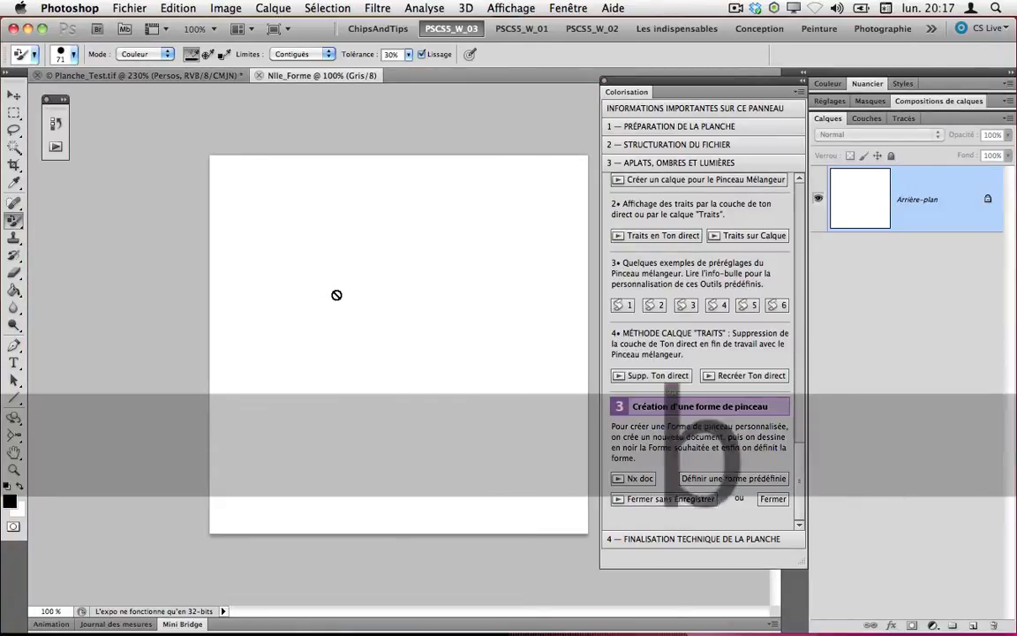
pyautogui.click(14, 222)
pyautogui.click(45, 221)
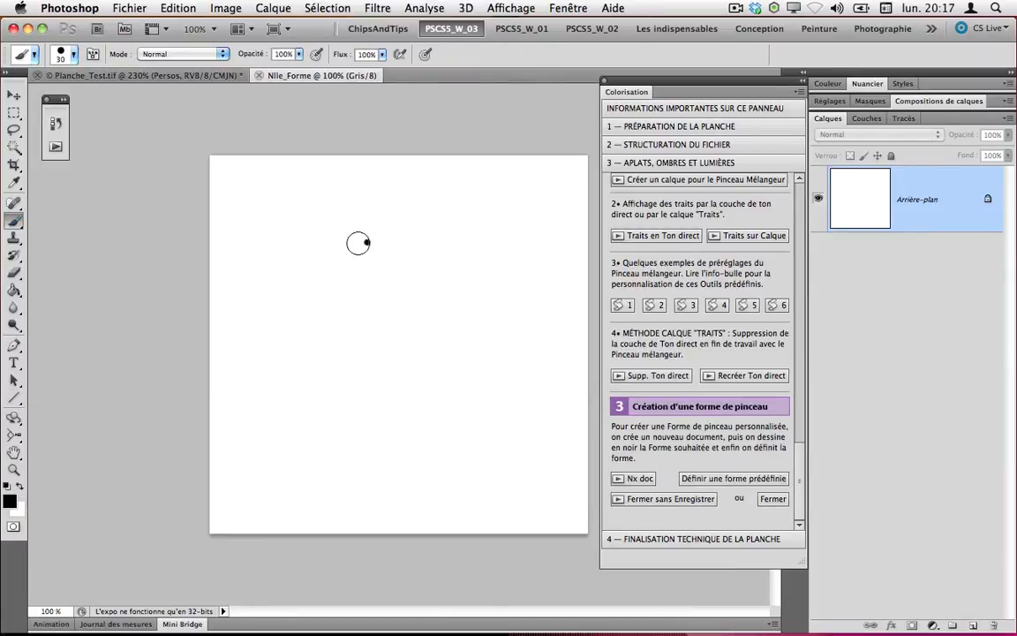
# Draw a closed, irregular black outline with the 30 px brush and fill its interior with black.
pyautogui.moveTo(362, 242)
pyautogui.mouseDown()
pyautogui.moveTo(268, 351)
pyautogui.moveTo(345, 442)
pyautogui.moveTo(334, 343)
pyautogui.moveTo(414, 353)
pyautogui.moveTo(481, 385)
pyautogui.moveTo(492, 282)
pyautogui.moveTo(554, 266)
pyautogui.moveTo(449, 218)
pyautogui.moveTo(415, 242)
pyautogui.moveTo(395, 223)
pyautogui.moveTo(348, 240)
pyautogui.mouseUp()
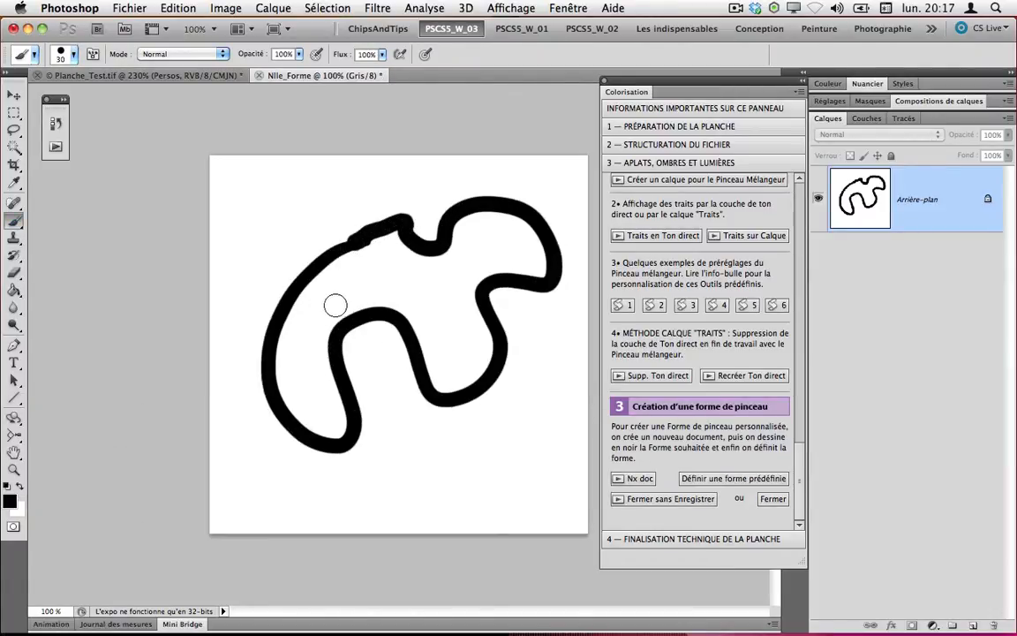
pyautogui.press('g')
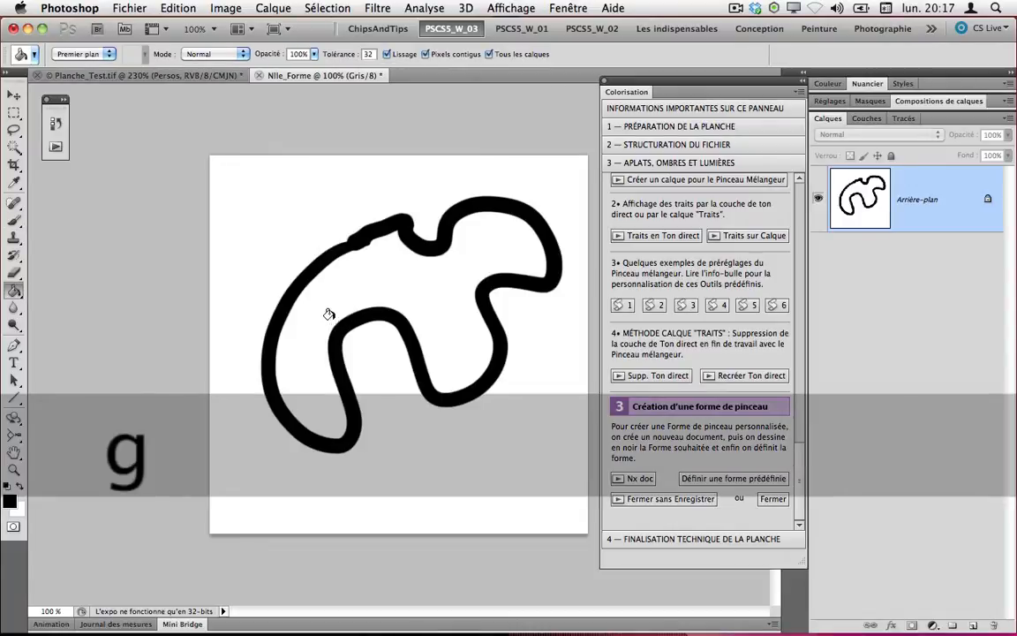
pyautogui.click(295, 297)
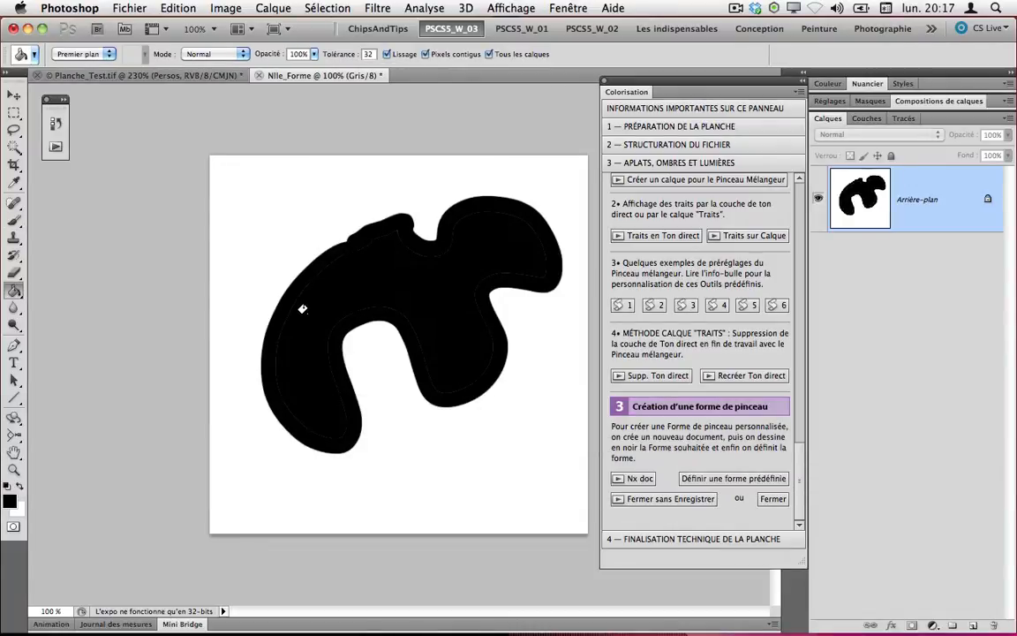
# Define the black shape as a brush preset named Nlle_Forme.
pyautogui.click(12, 94)
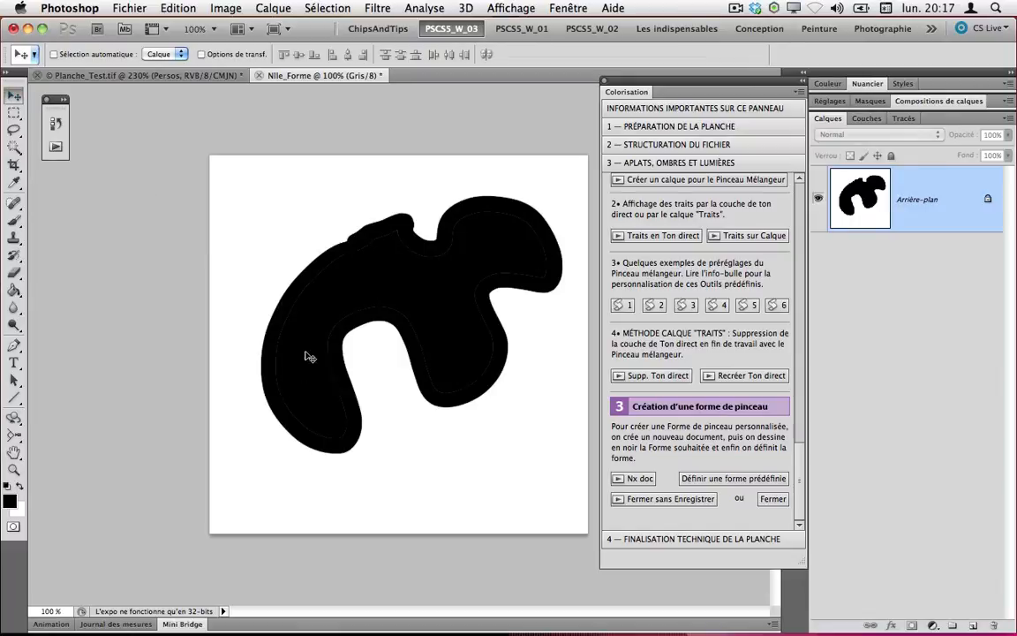
pyautogui.click(684, 483)
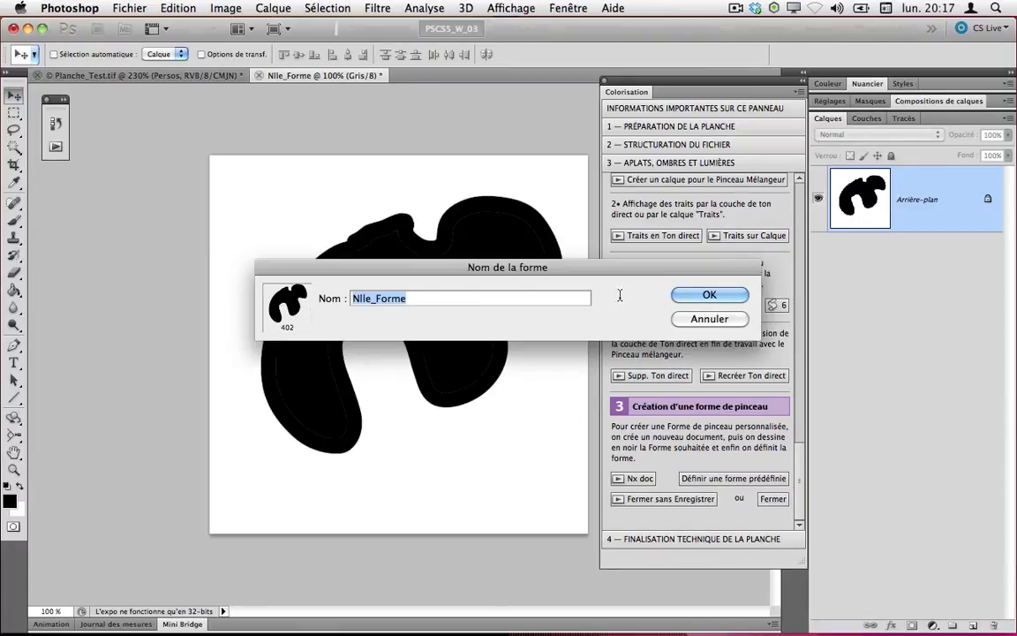
pyautogui.click(709, 296)
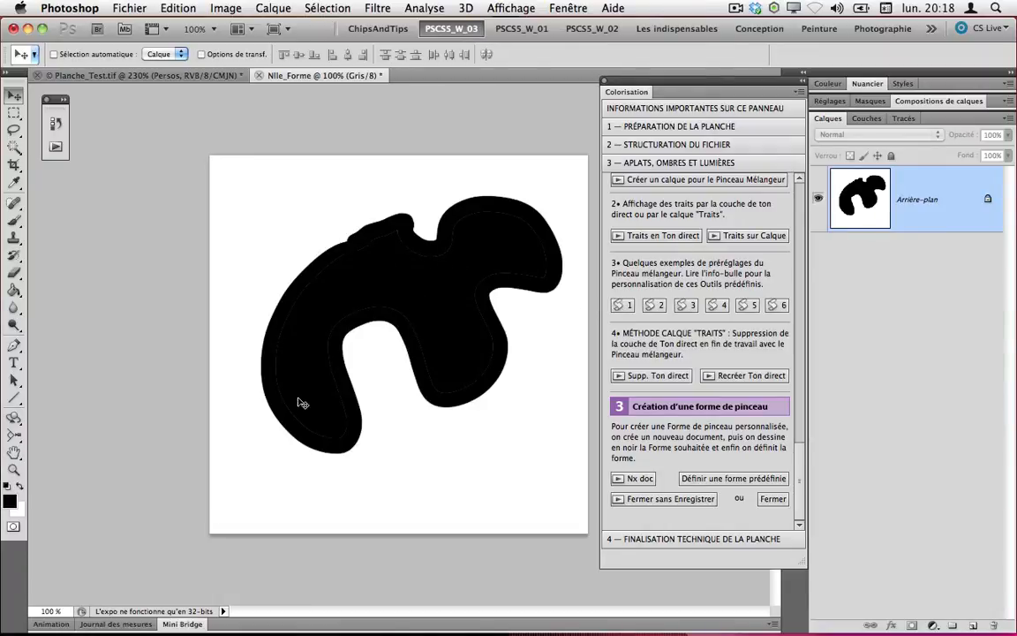
# Select the new 402 px custom shape as the Brush tip and close the shape document without saving.
pyautogui.press('b')
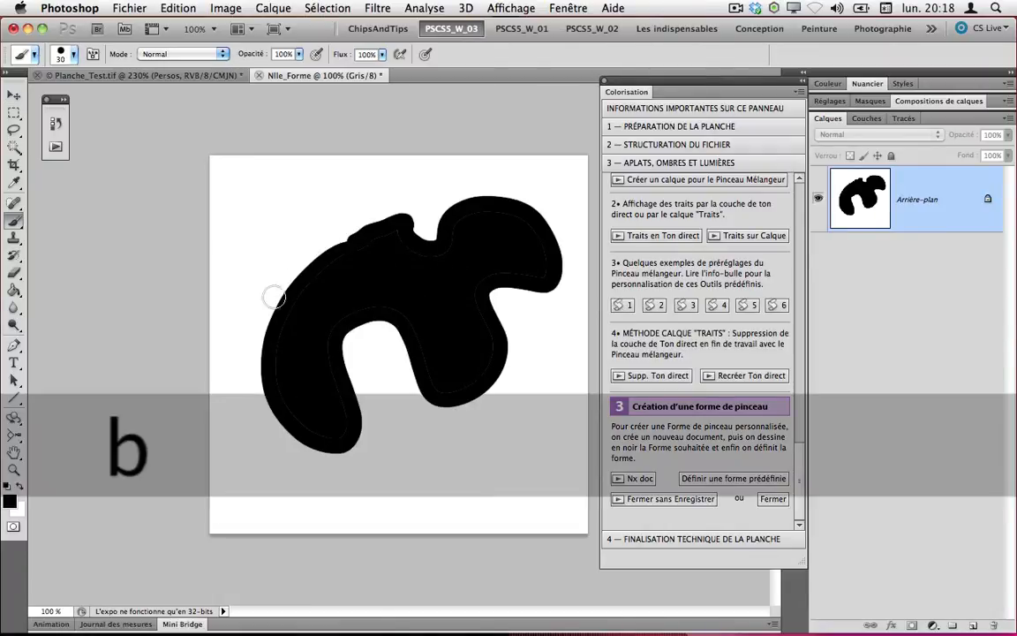
pyautogui.click(74, 55)
pyautogui.scroll(-5, 98, 265)
pyautogui.click(102, 355)
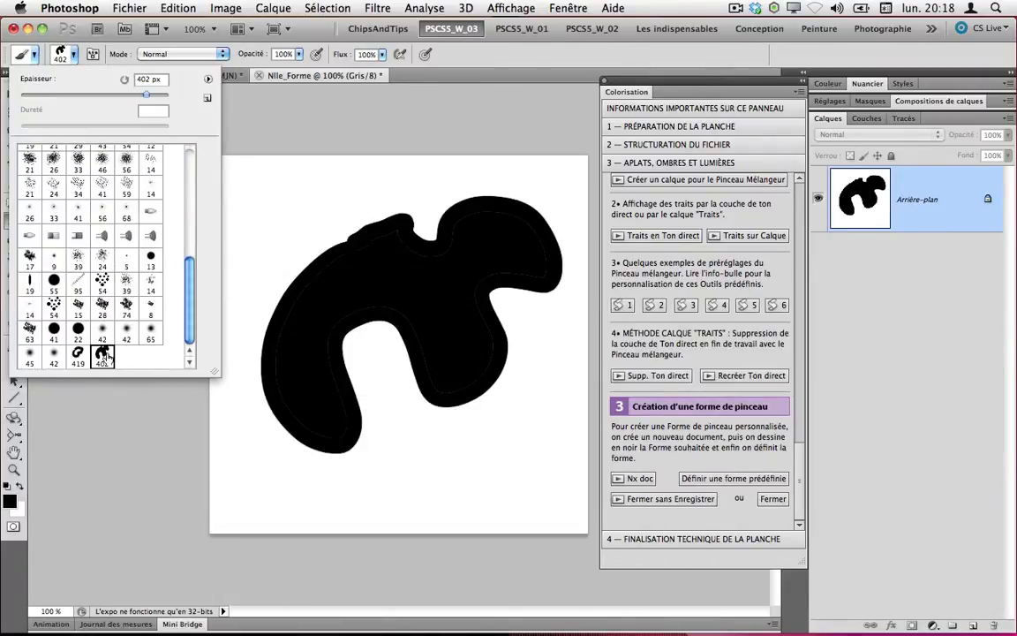
pyautogui.click(660, 499)
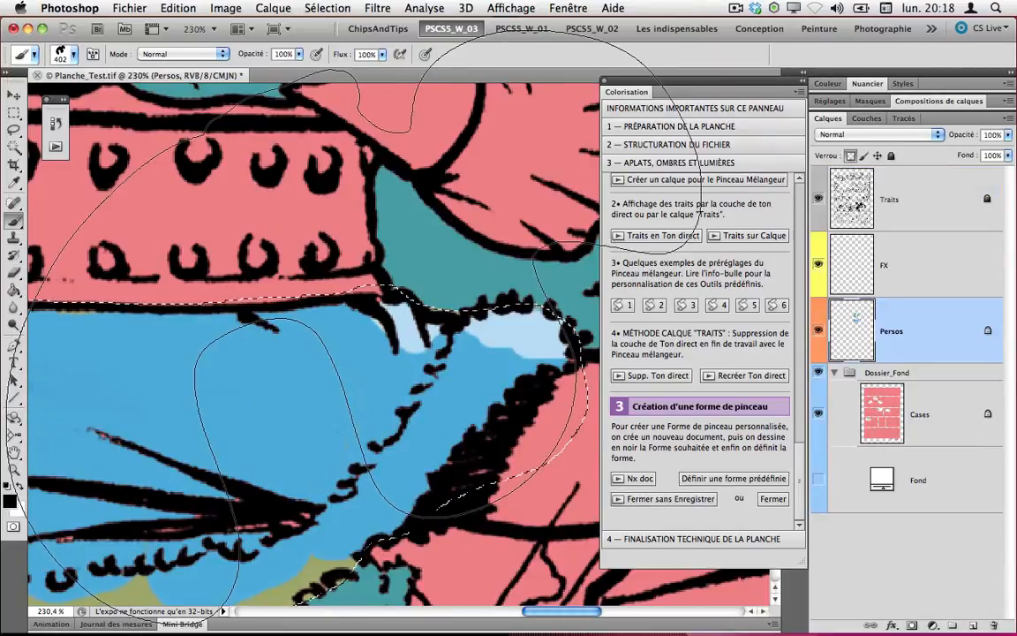
# Reduce the custom brush to 66 px, sample the pink of the belt, and paint several shapes across the blue skirt.
pyautogui.moveTo(370, 337); pyautogui.dragTo(69, 455)
pyautogui.keyDown('alt'); pyautogui.click(151, 221); pyautogui.keyUp('alt')
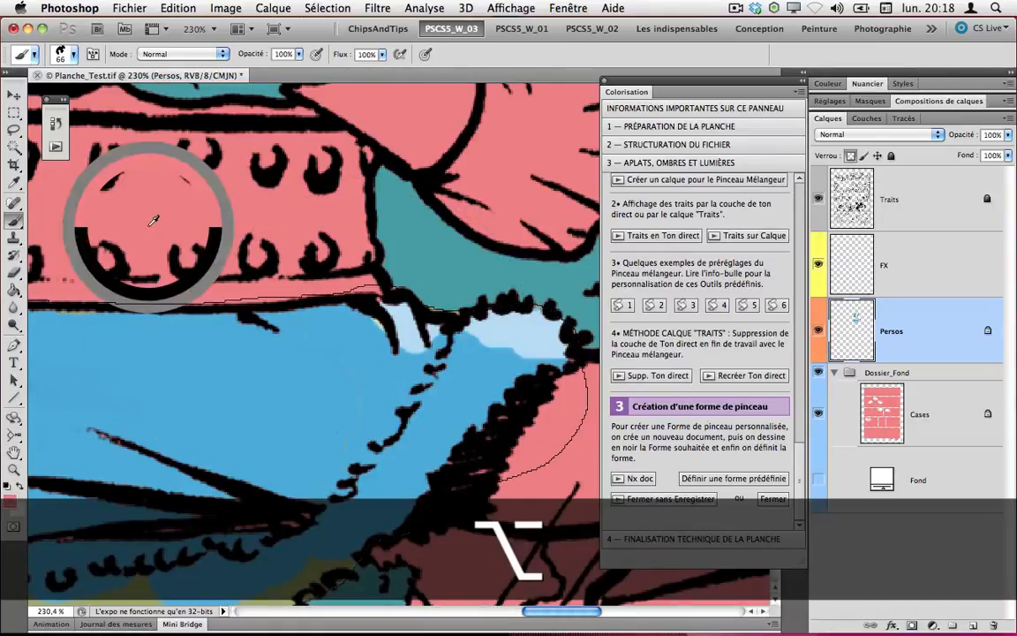
pyautogui.moveTo(301, 398)
pyautogui.mouseDown()
pyautogui.moveTo(167, 375)
pyautogui.moveTo(137, 381)
pyautogui.mouseUp()
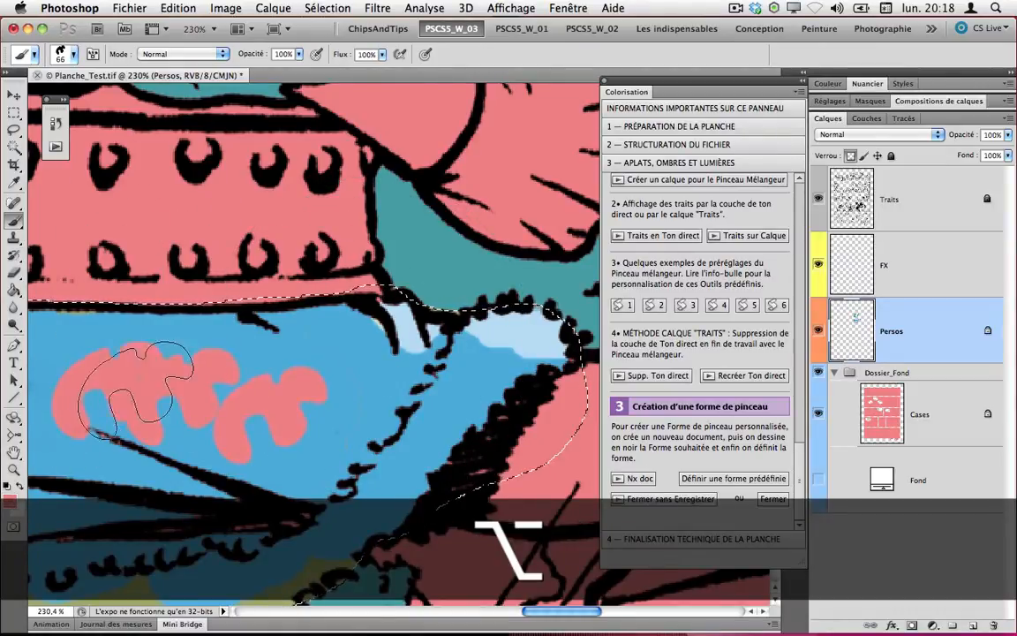
pyautogui.click(373, 419)
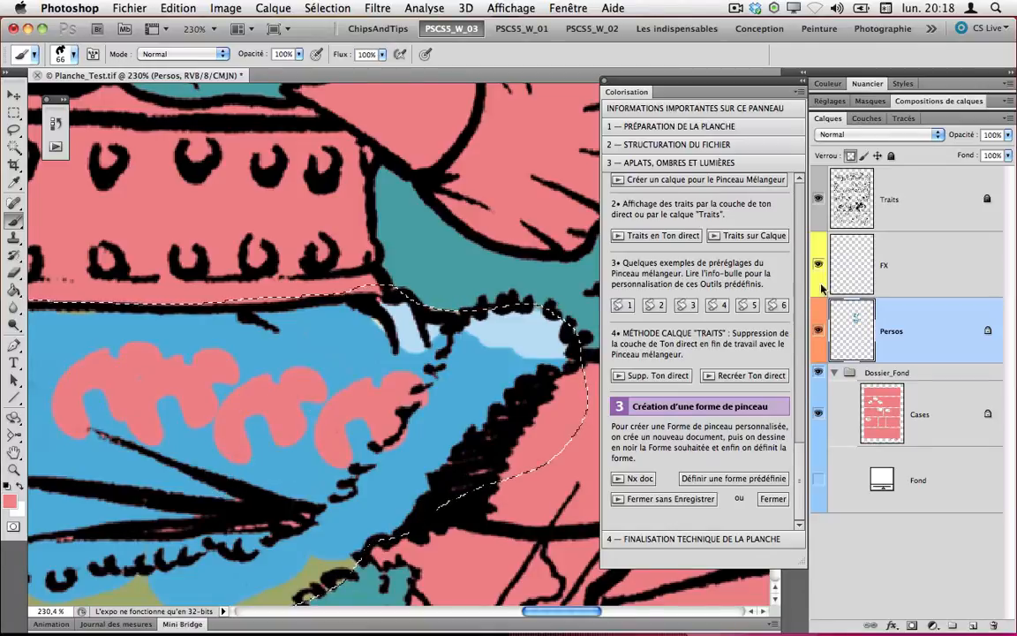
# Fit the whole page in view and read through the colour separation options for the technical finalisation of the page.
pyautogui.click(720, 538)
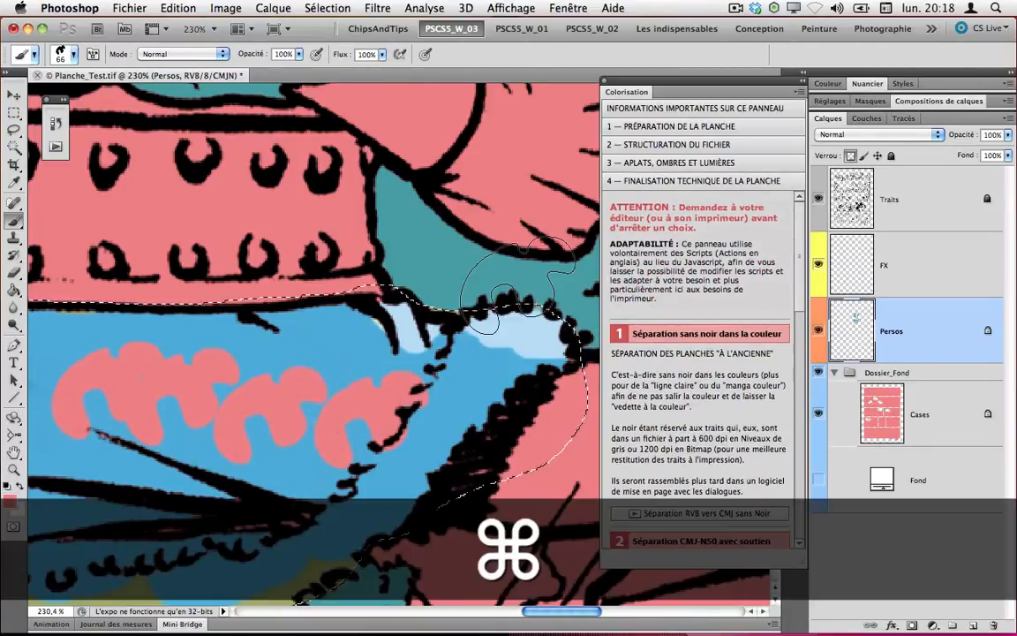
pyautogui.press('super+0')
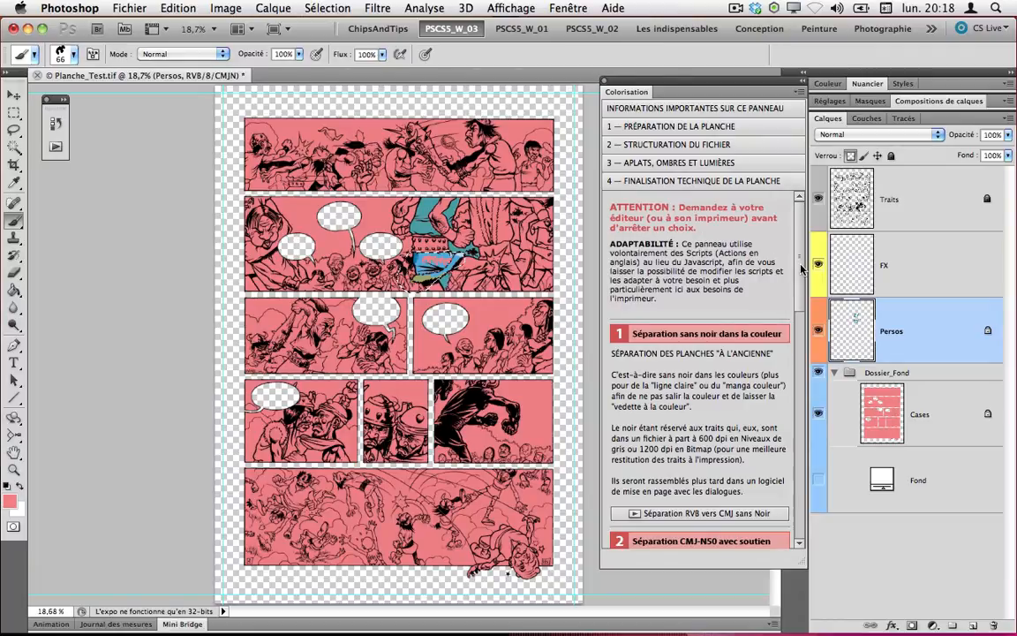
pyautogui.scroll(-3, 797, 290)
pyautogui.moveTo(796, 290); pyautogui.dragTo(761, 508)
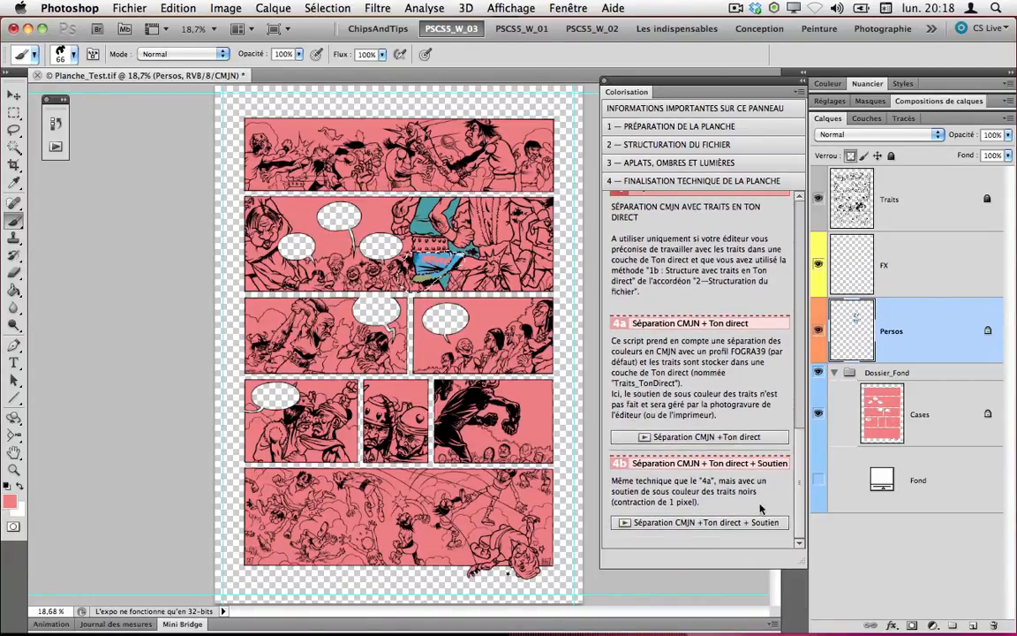